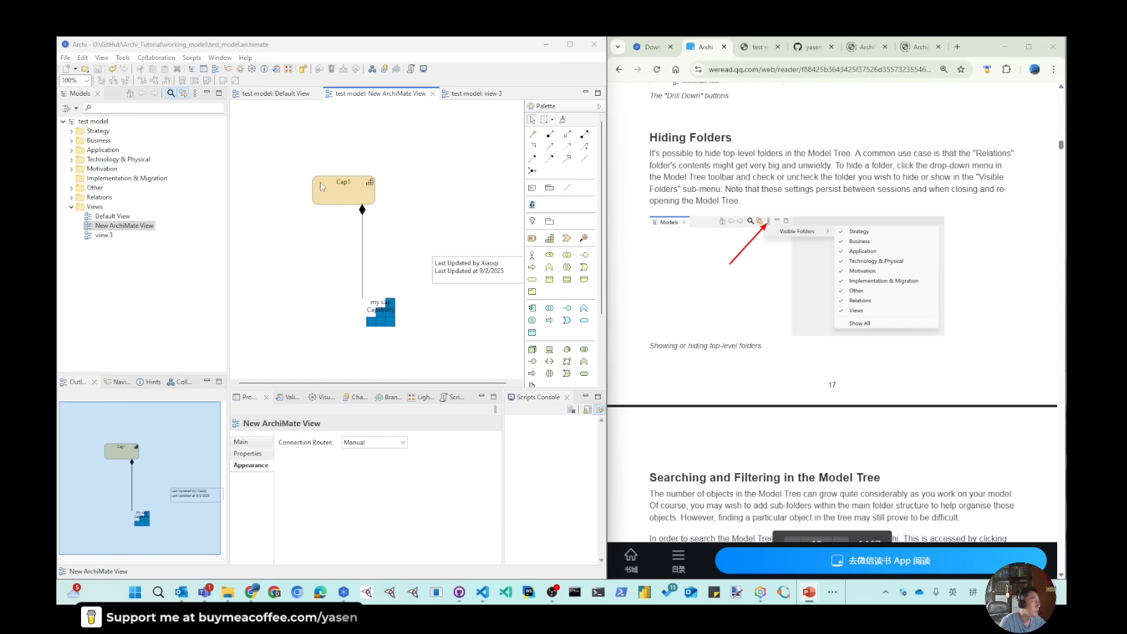
- Expand the test model's Relations folder in the model tree to see its relations
left_click(71, 198)
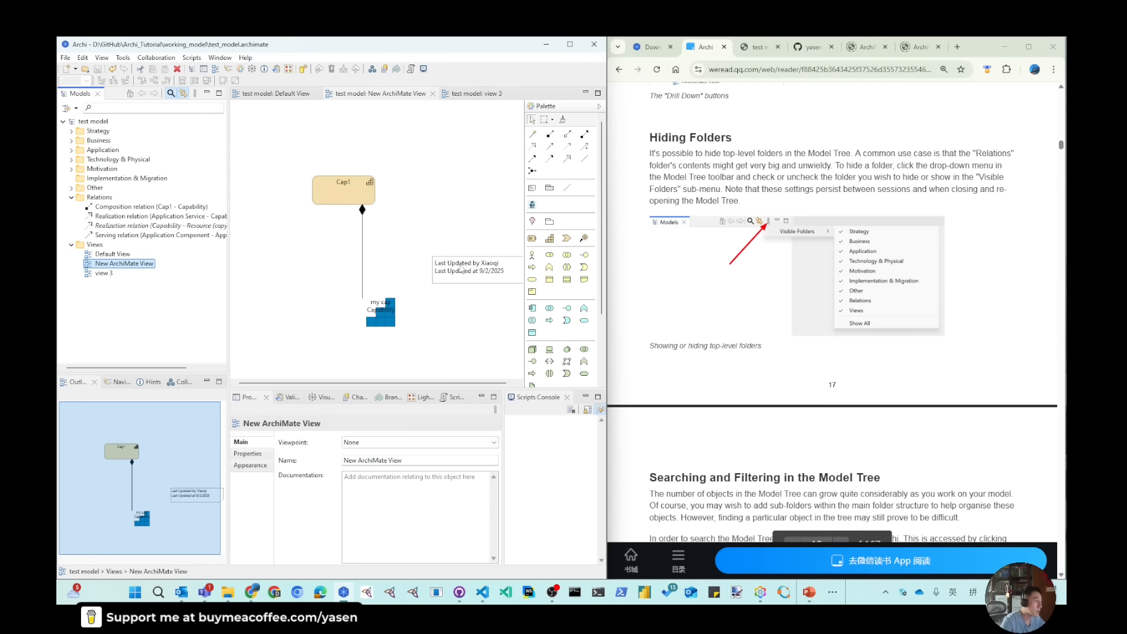
left_click(532, 187)
left_click(436, 182)
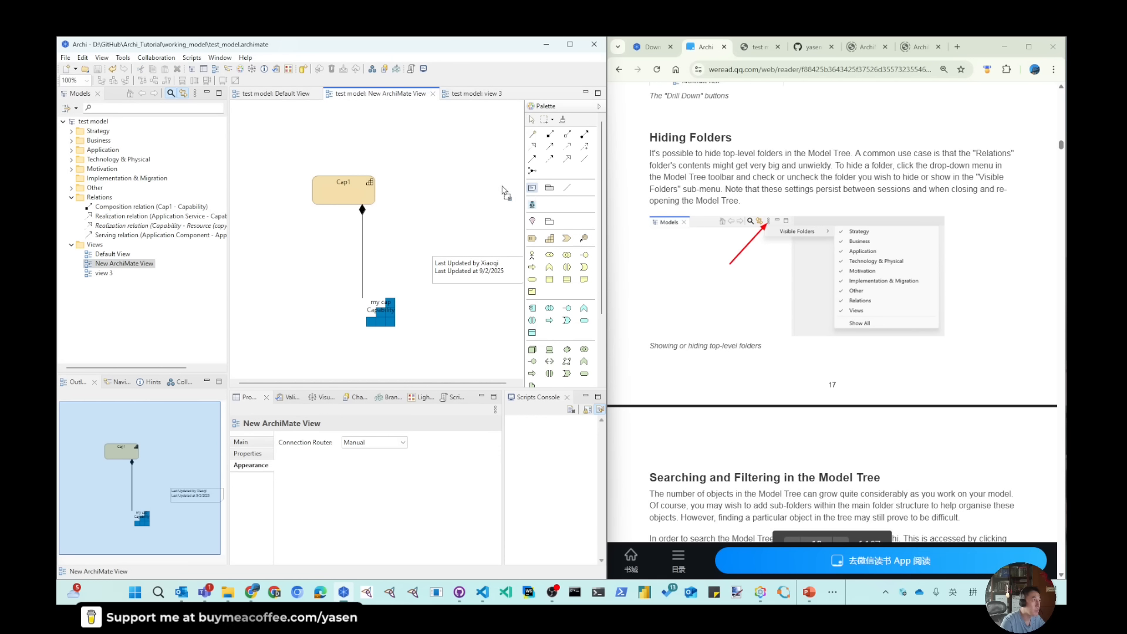
left_click(304, 240)
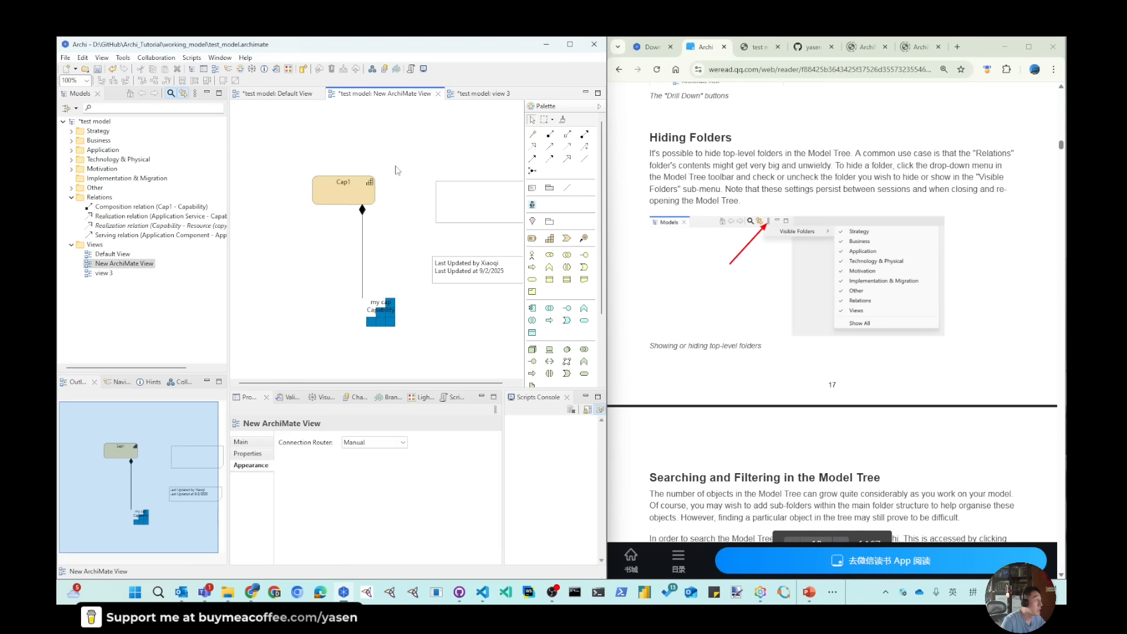
key("ctrl+z")
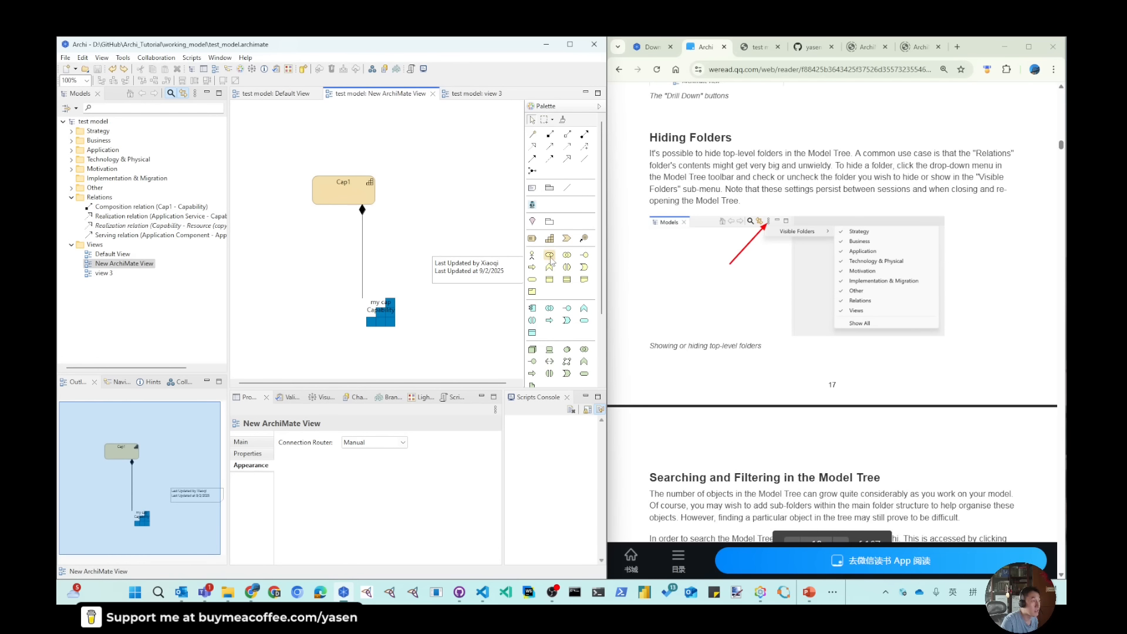
- Add a Business Role element to the New ArchiMate View, above and to the right of Cap1
left_click(439, 151)
left_click(549, 159)
left_click(467, 161)
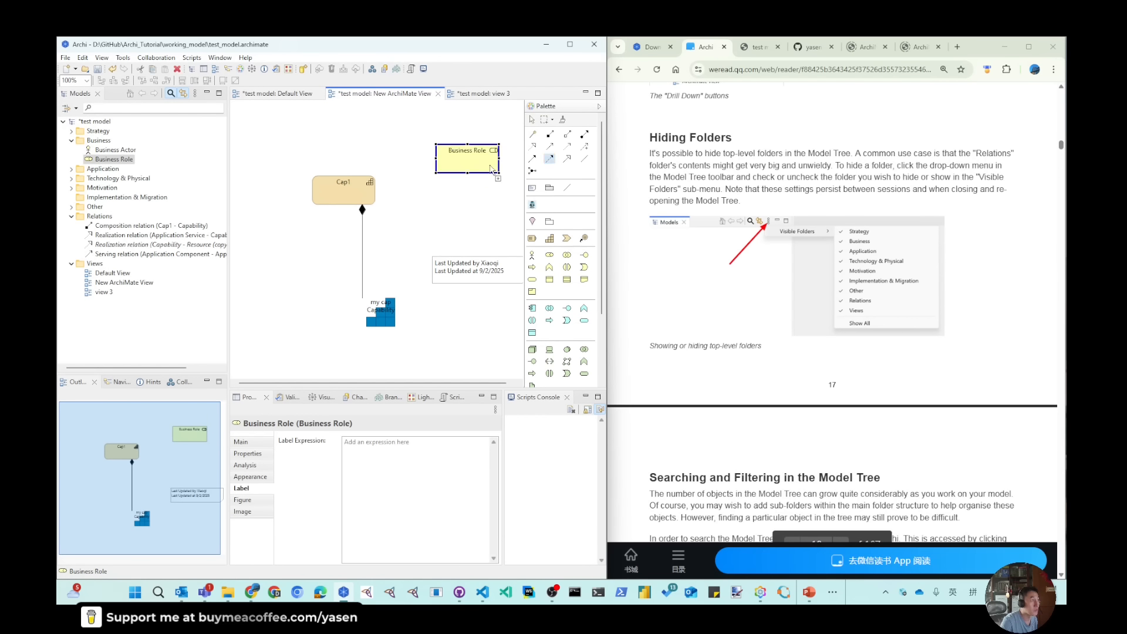
left_click(347, 196)
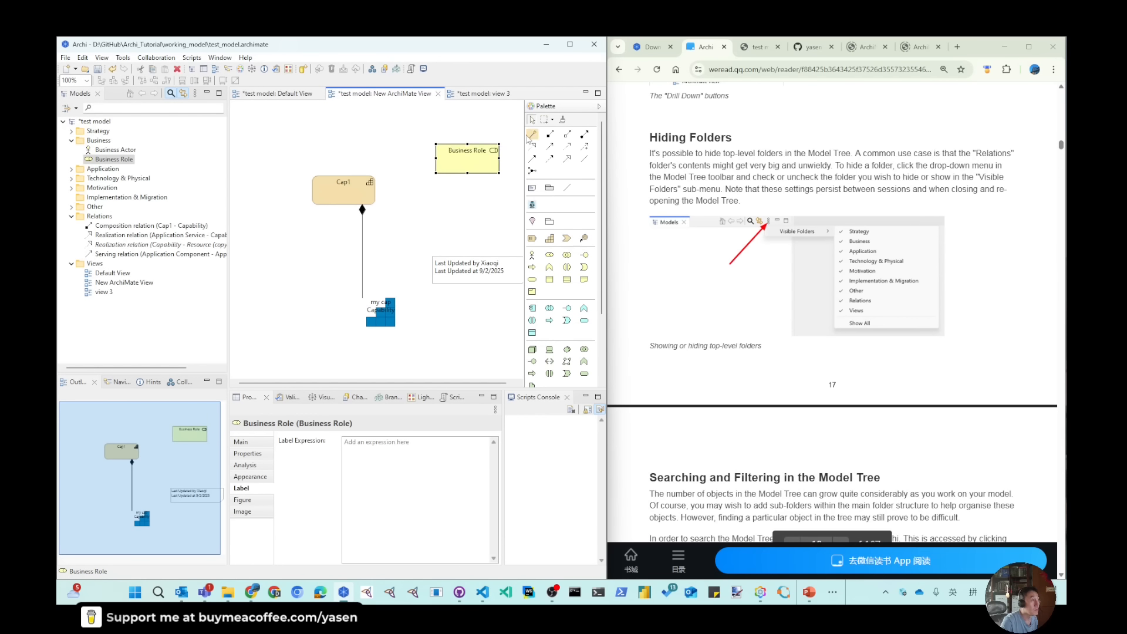
- Connect the Business Role to Cap1 with a Realizes relation
left_click(532, 134)
left_click(452, 164)
left_click(338, 192)
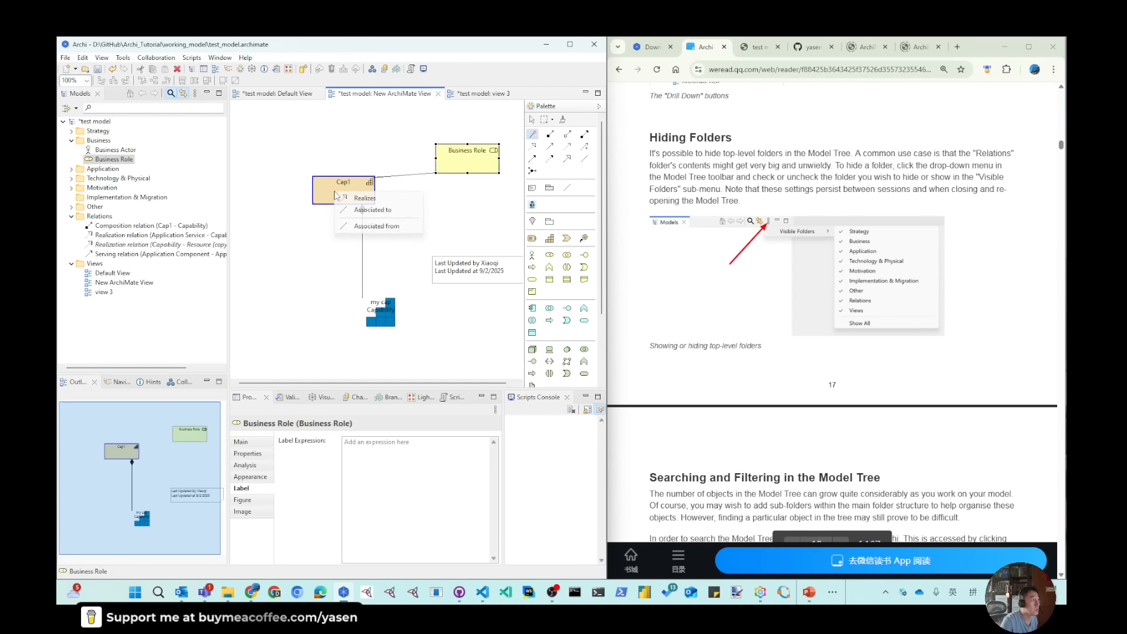
left_click(365, 198)
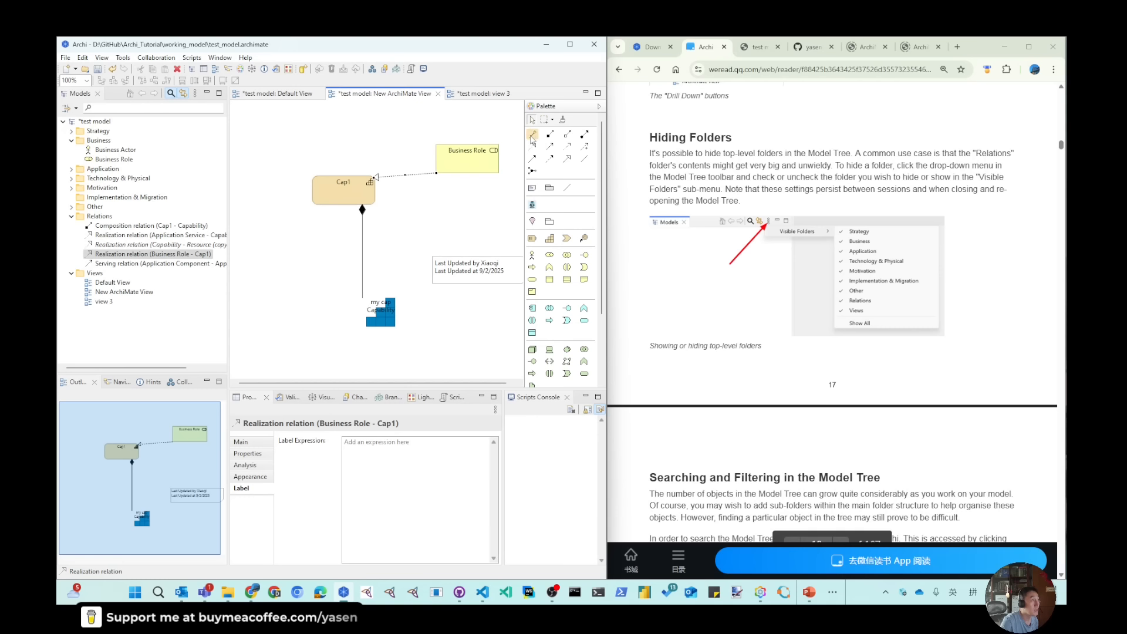
- Connect the blue my cap capability to the Business Role with an "Associated to" relation and save the model
left_click(385, 302)
left_click(469, 159)
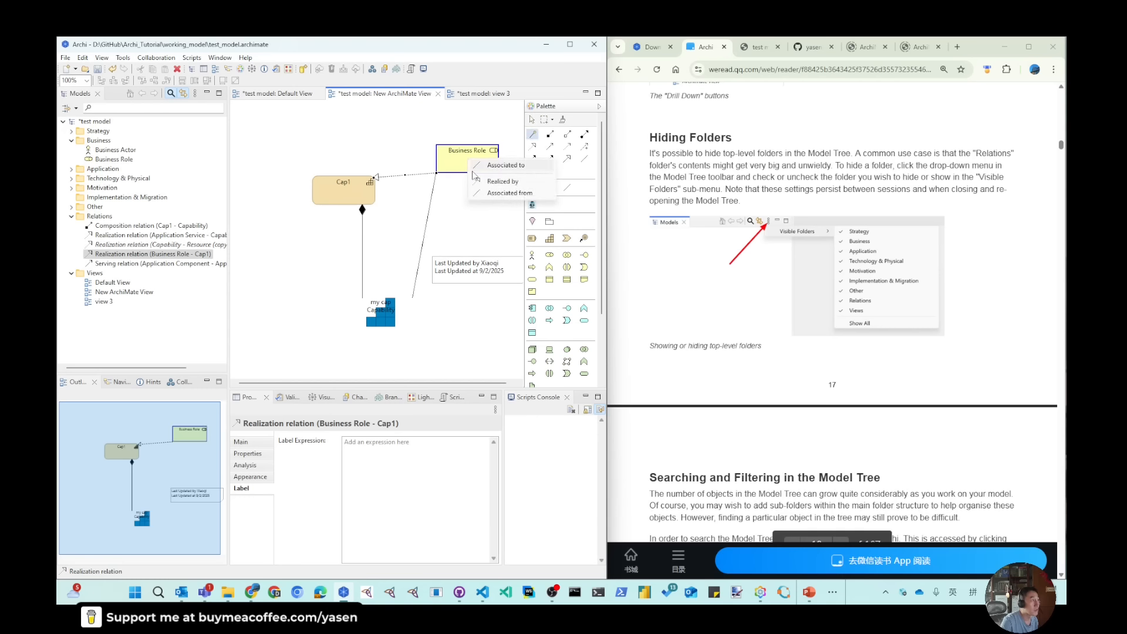
left_click(527, 165)
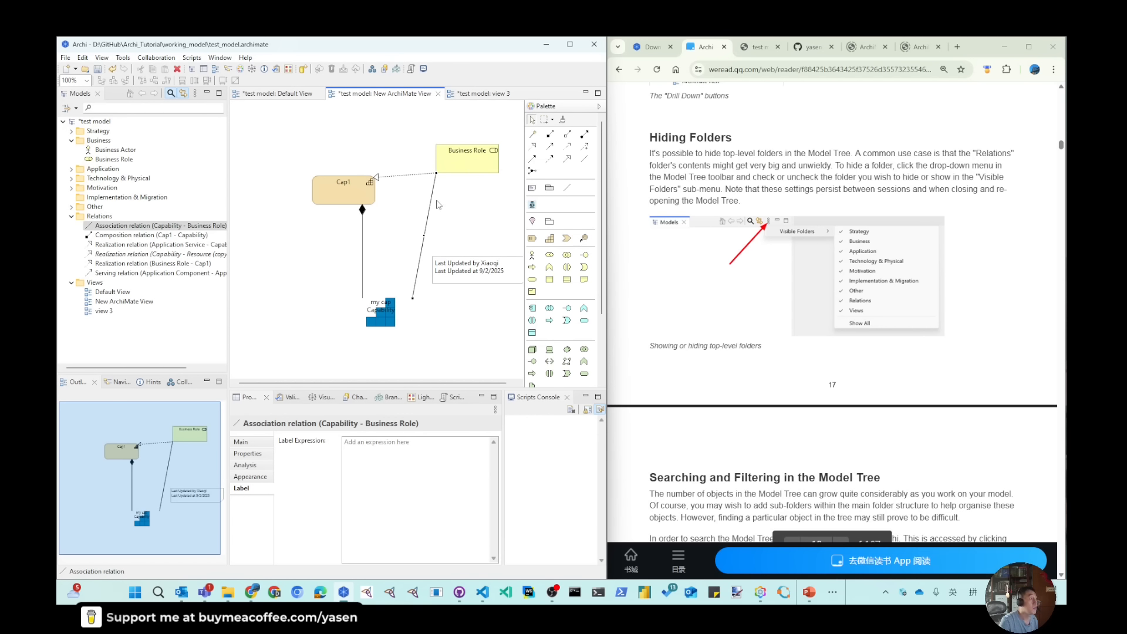
key("ctrl+s")
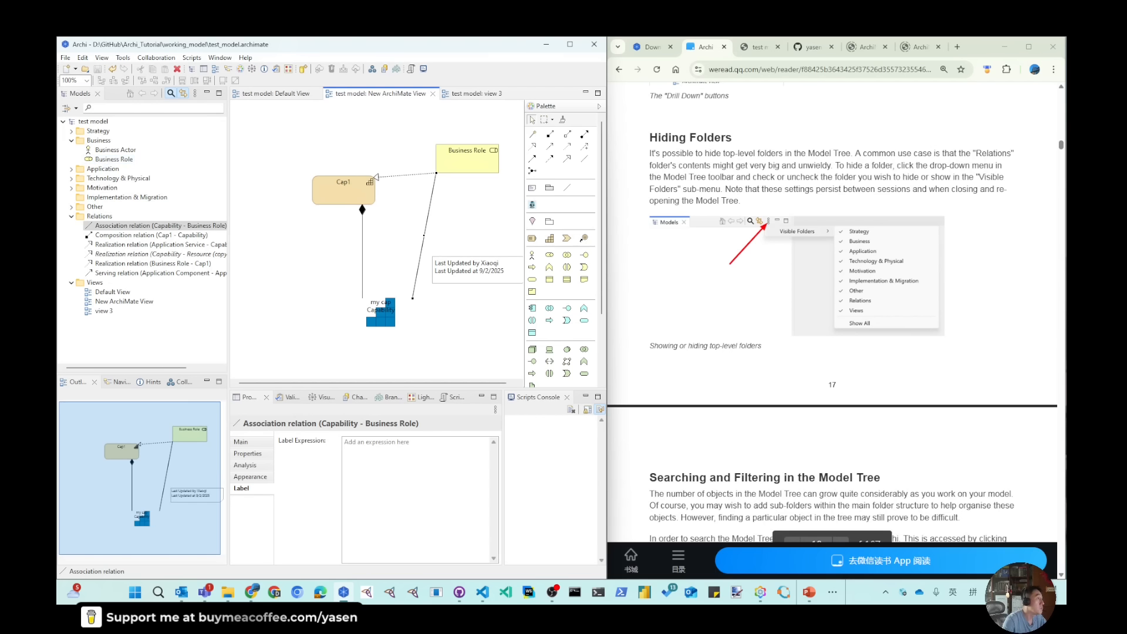
- Select the Capability - Business Role association relation in the model tree and look into the Strategy folder
left_click(97, 227)
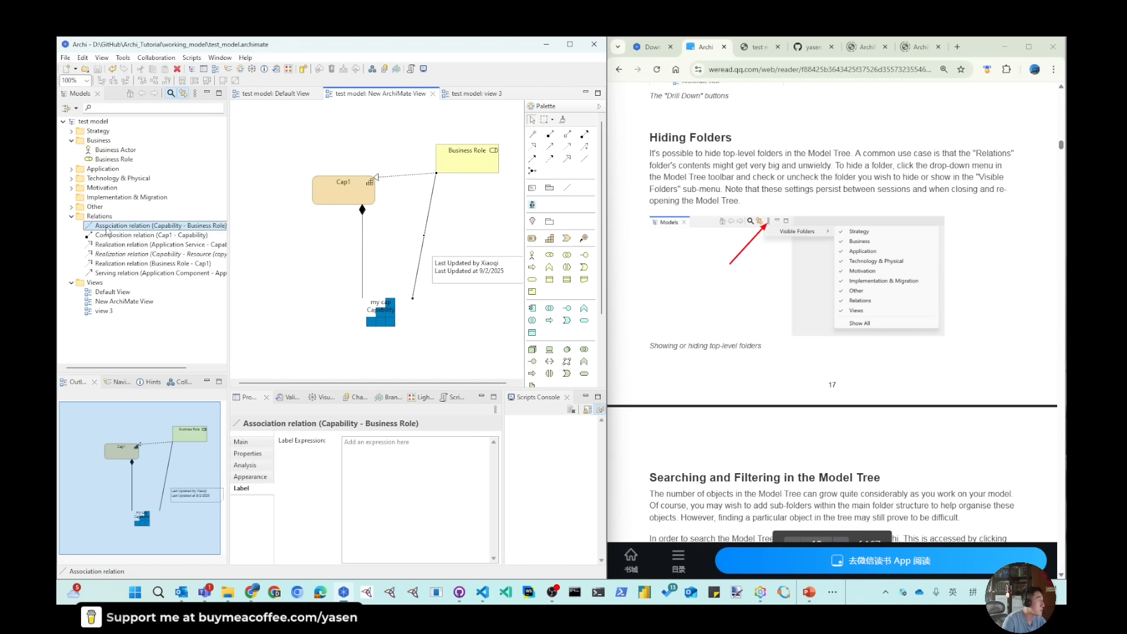
left_click(71, 132)
left_click(71, 131)
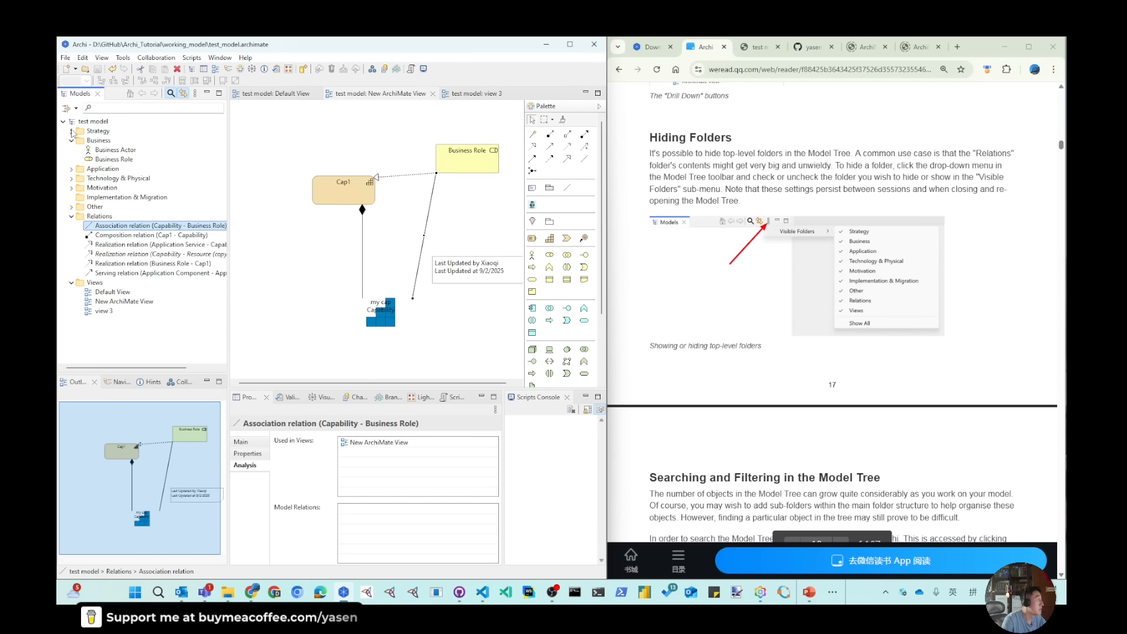
- Open the recent model ArchiMate_SABSA.archimate, collapse the test model and expand ArchiMate_SABSA in the model tree
left_click(67, 58)
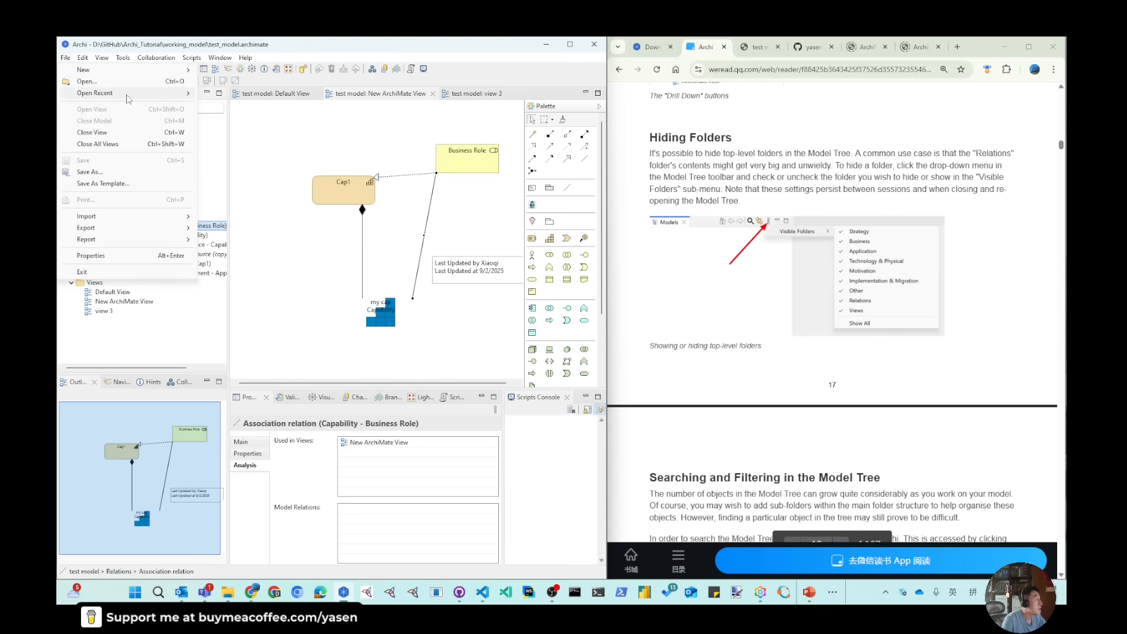
mouse_move(128, 95)
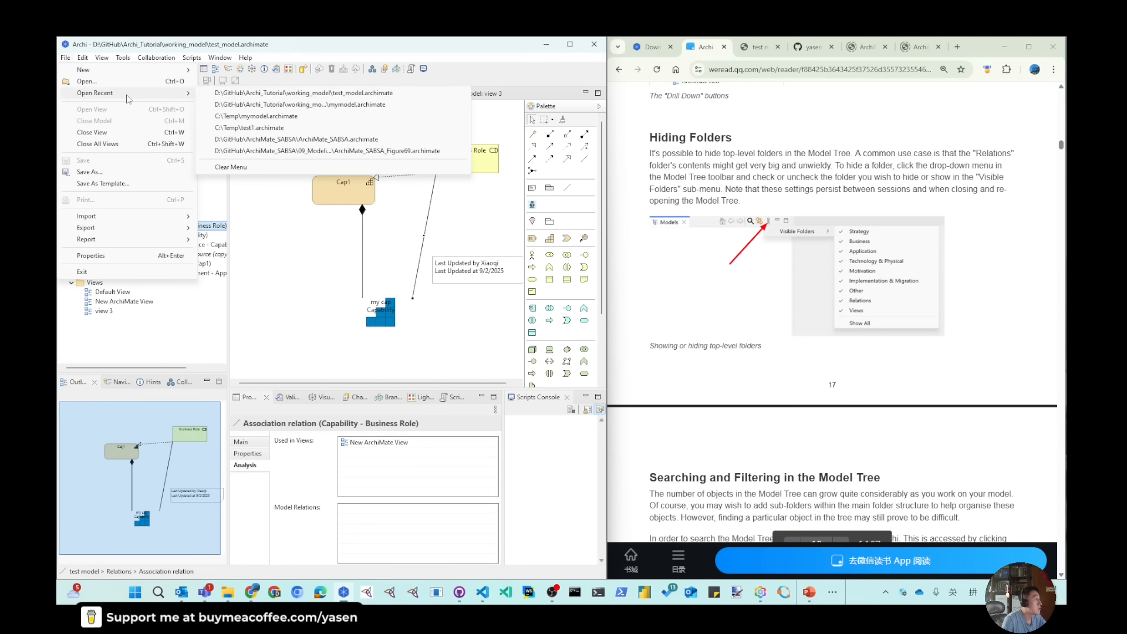
left_click(345, 142)
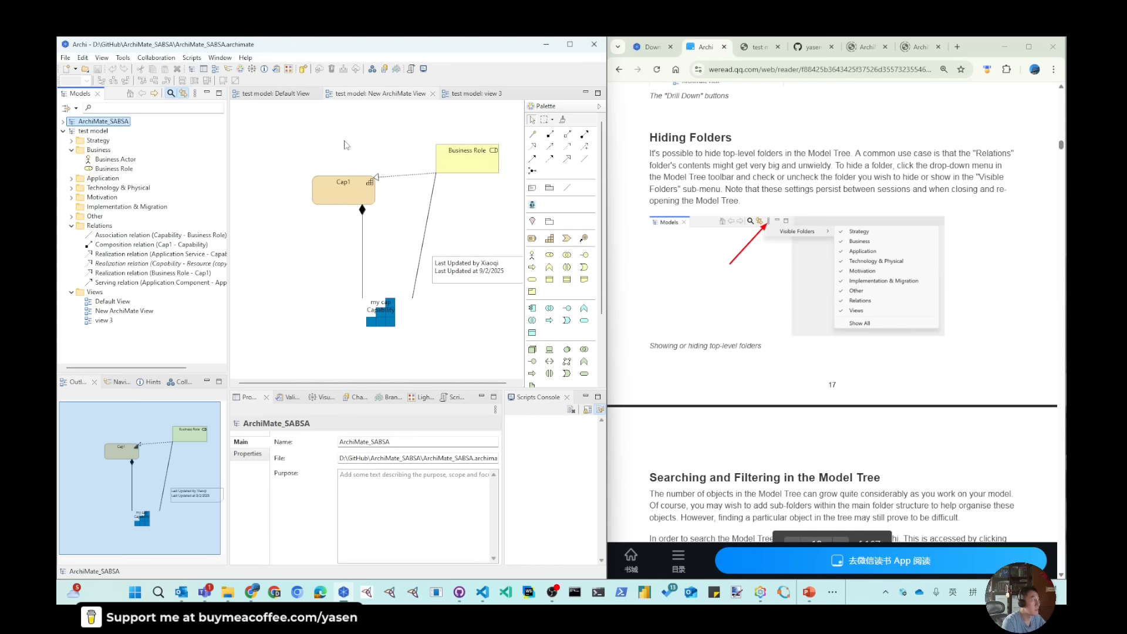
left_click(63, 131)
left_click(63, 122)
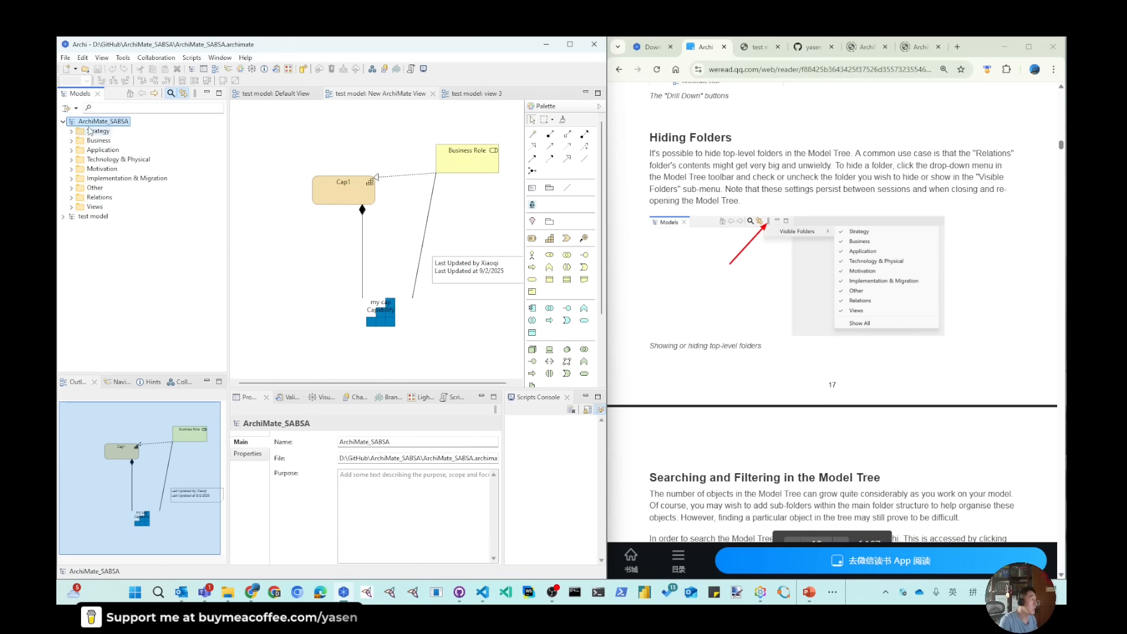
- Expand the ArchiMate_SABSA model's Views folder and its ch01 and ch09 subfolders to examine their views
left_click(71, 207)
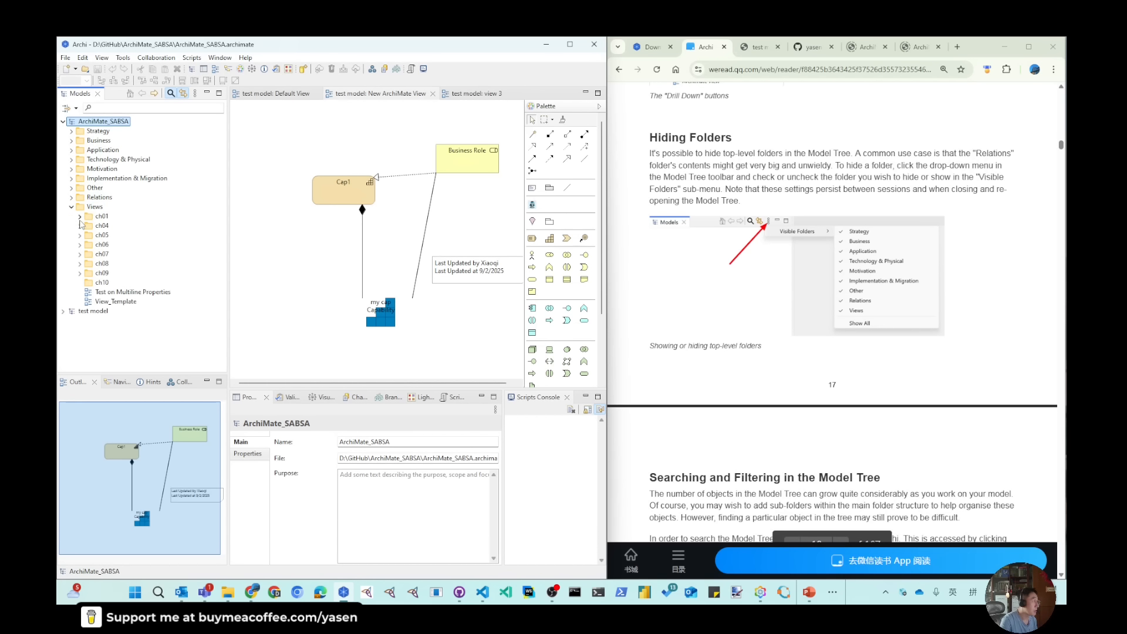
left_click(79, 217)
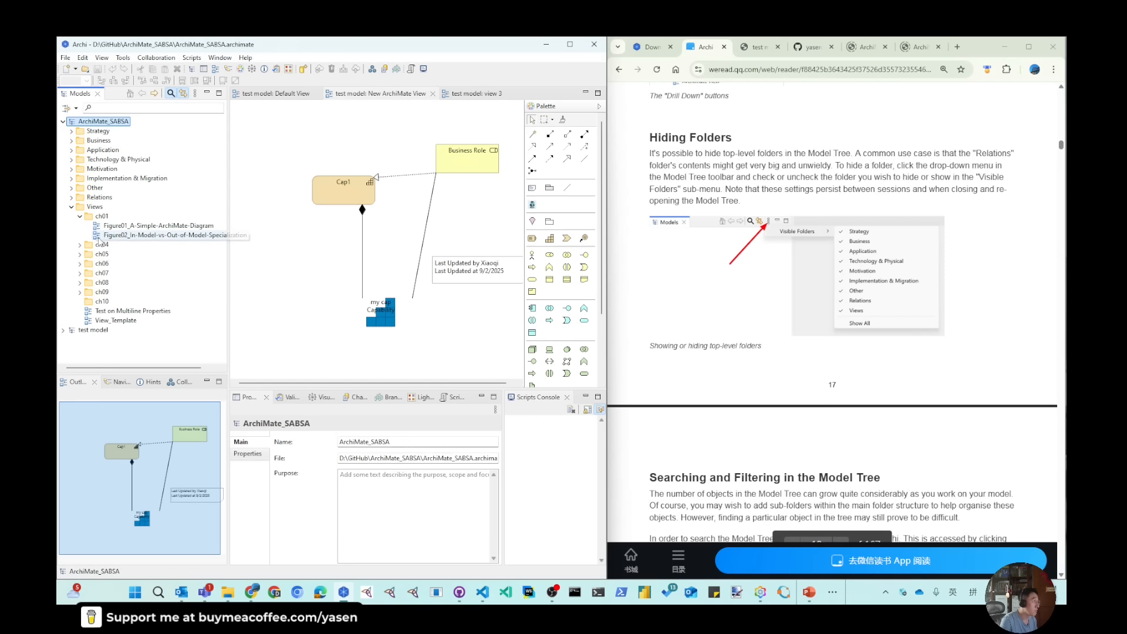
left_click(80, 292)
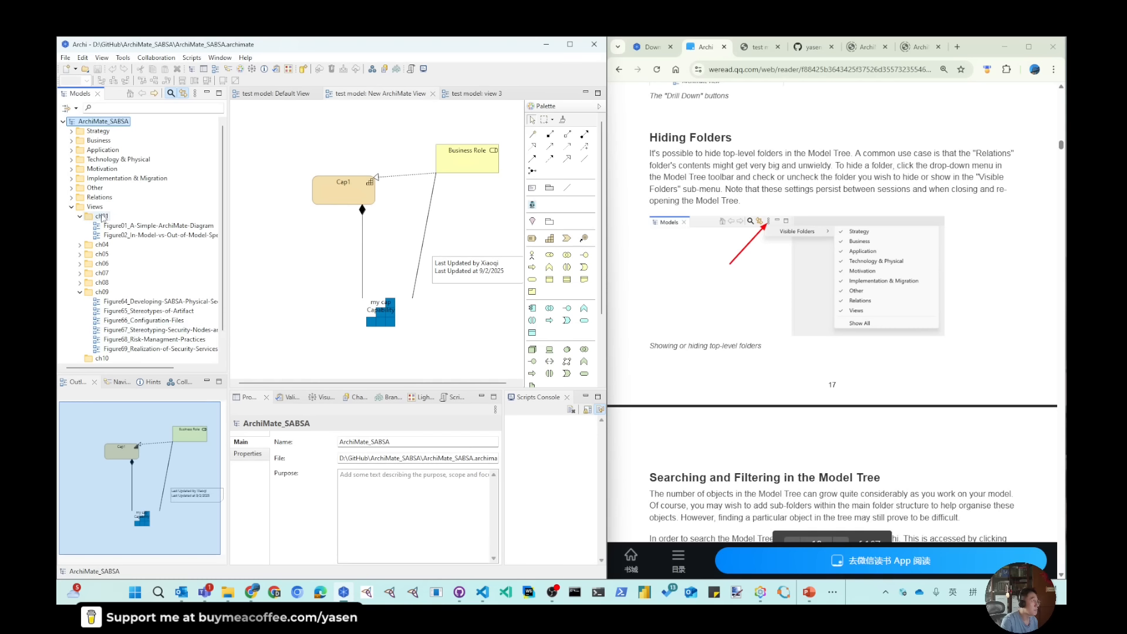
- Expand the Relations folder, widen the model tree and review the relations in ch04's Figure06 subfolder, collapsing ch04 when done
left_click(71, 199)
left_click_drag(229, 235, 247, 237)
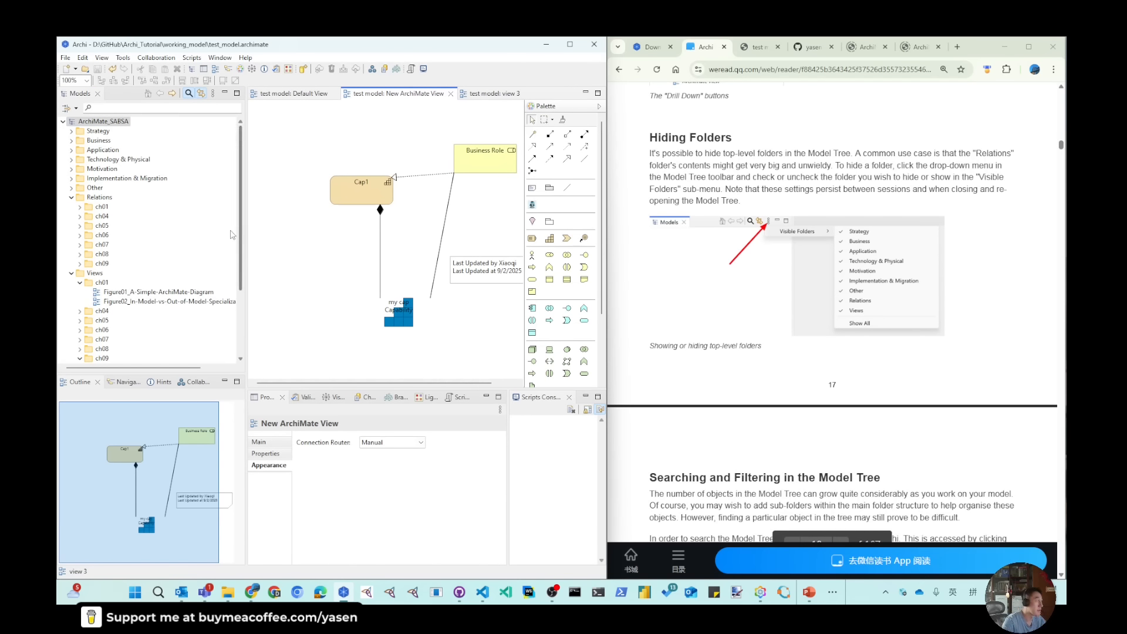
left_click(80, 216)
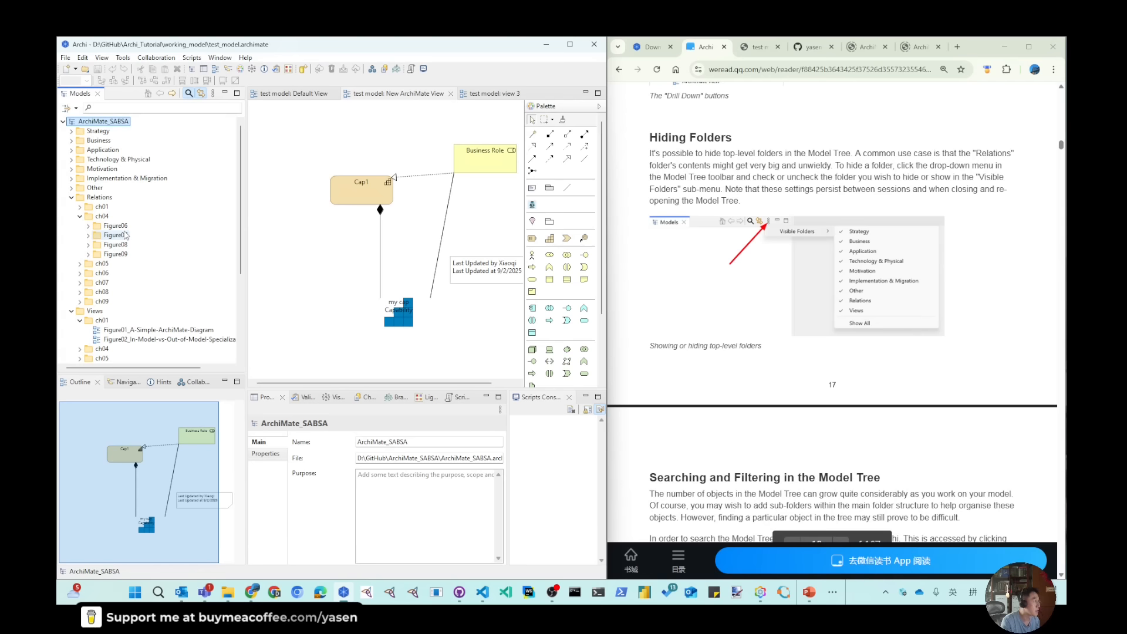
left_click(88, 226)
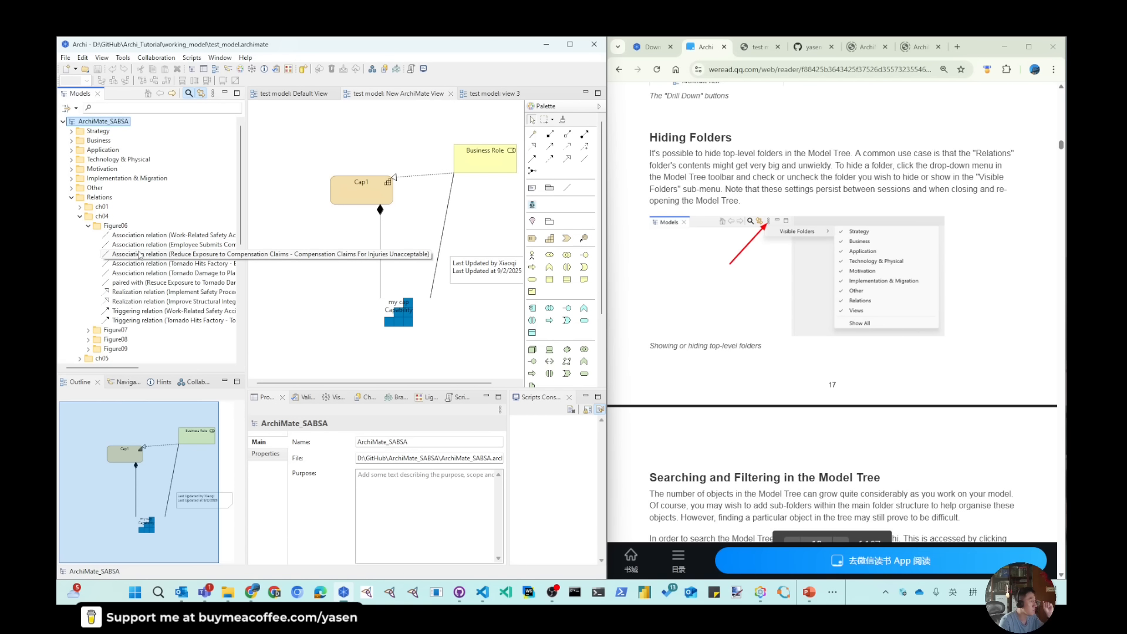
left_click(88, 226)
left_click(80, 216)
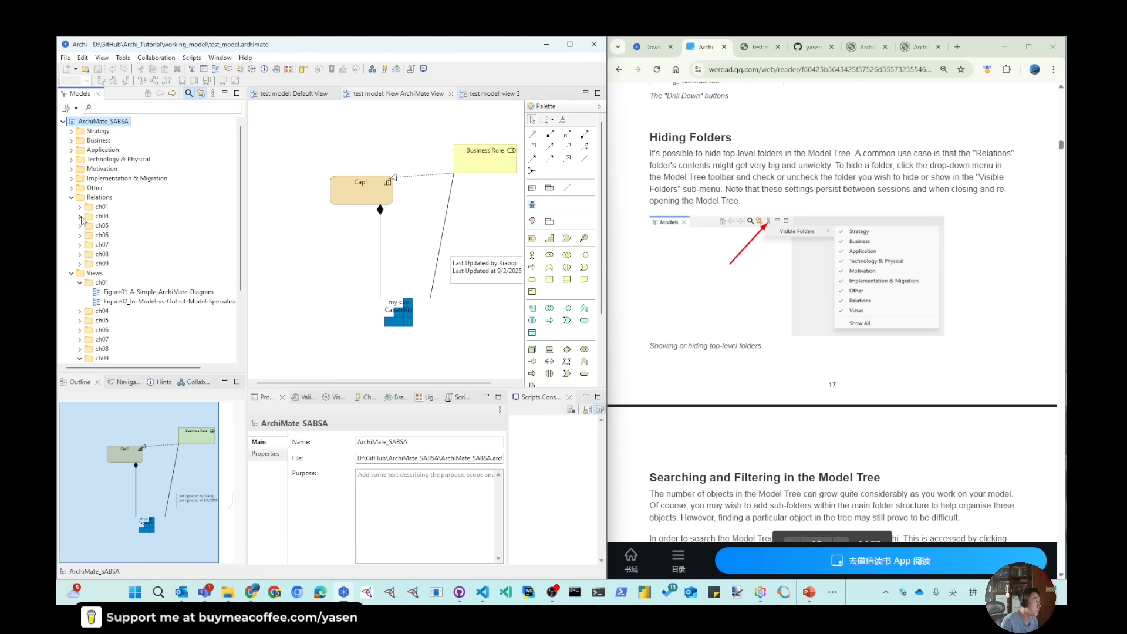
- Expand ch05 under Relations and examine how its figure subfolders lengthen the tree ahead of the Views folder
scroll(80, 219, "down", 1)
left_click(80, 198)
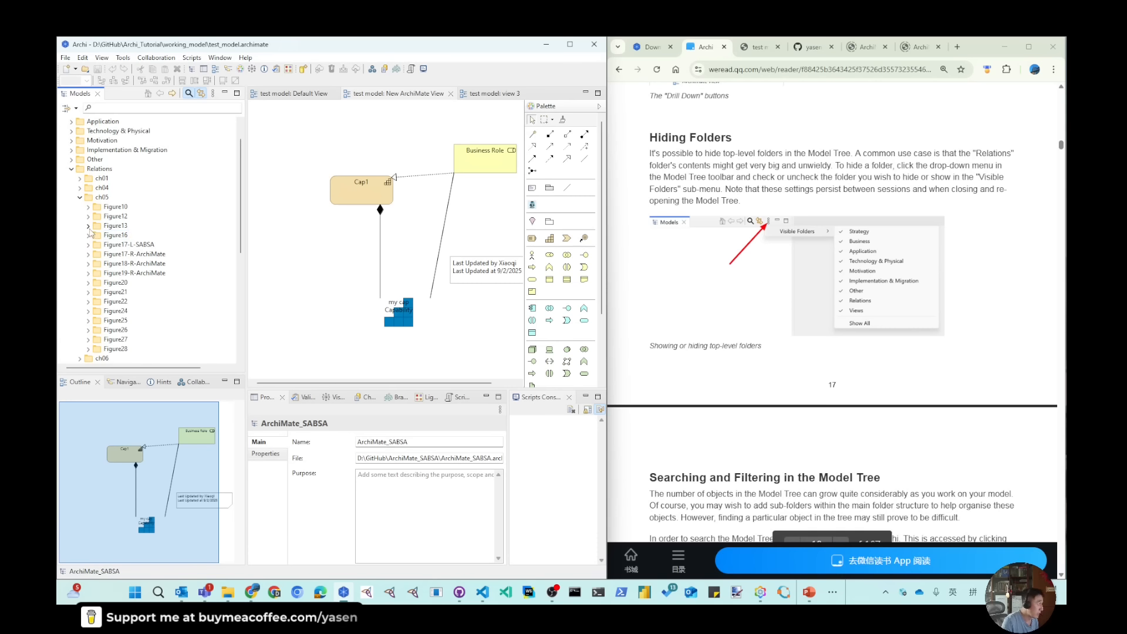
scroll(100, 261, "down", 7)
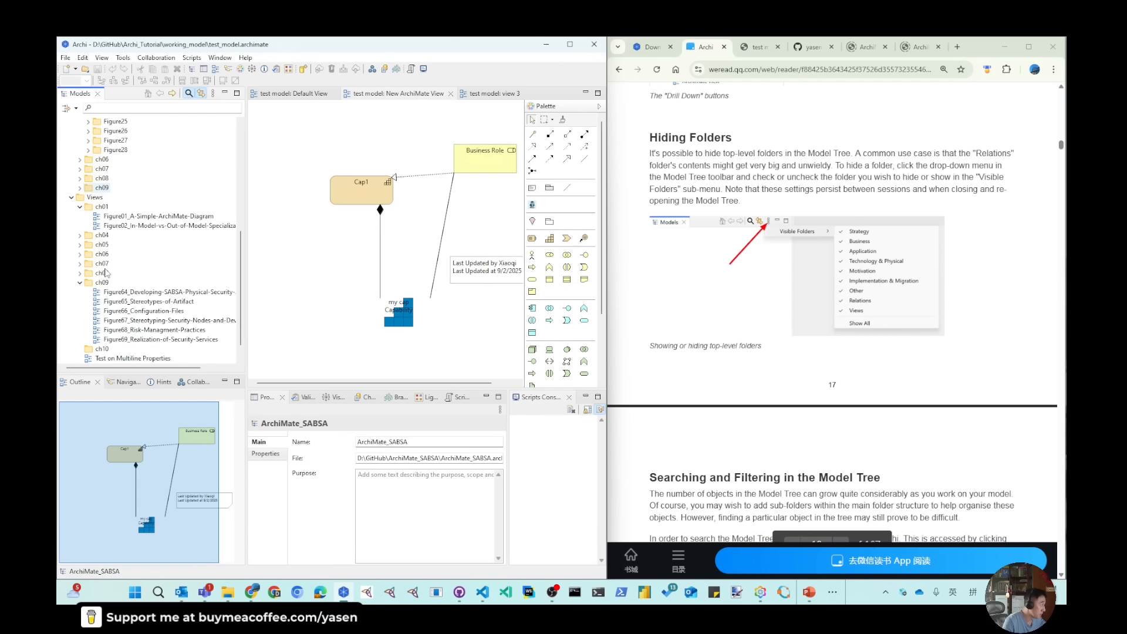
scroll(106, 273, "down", 1)
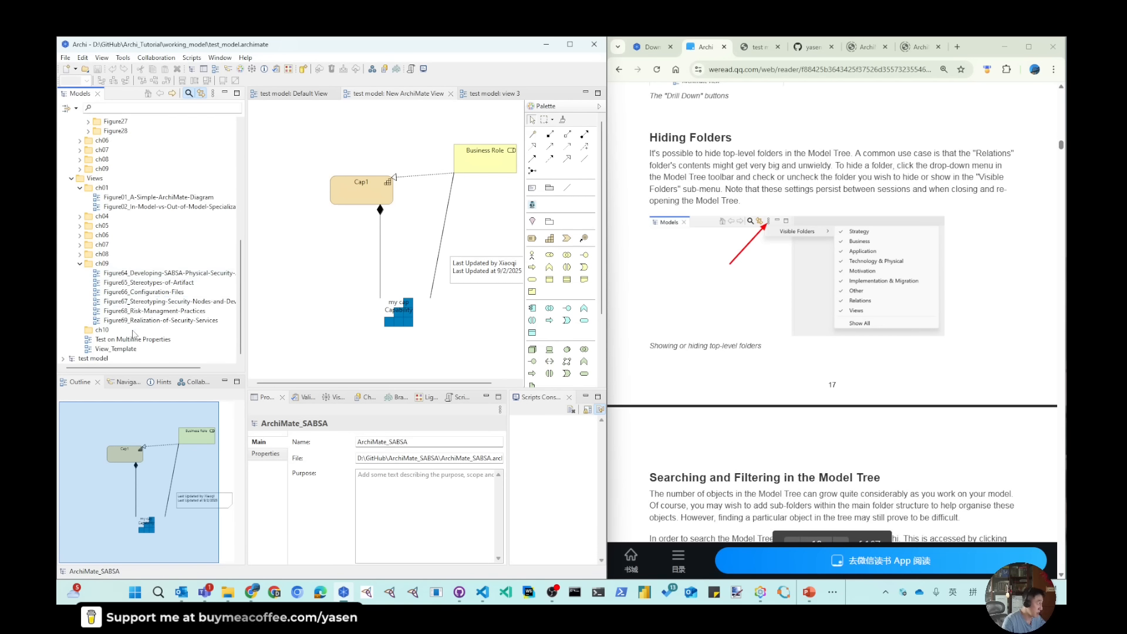
scroll(123, 156, "up", 15)
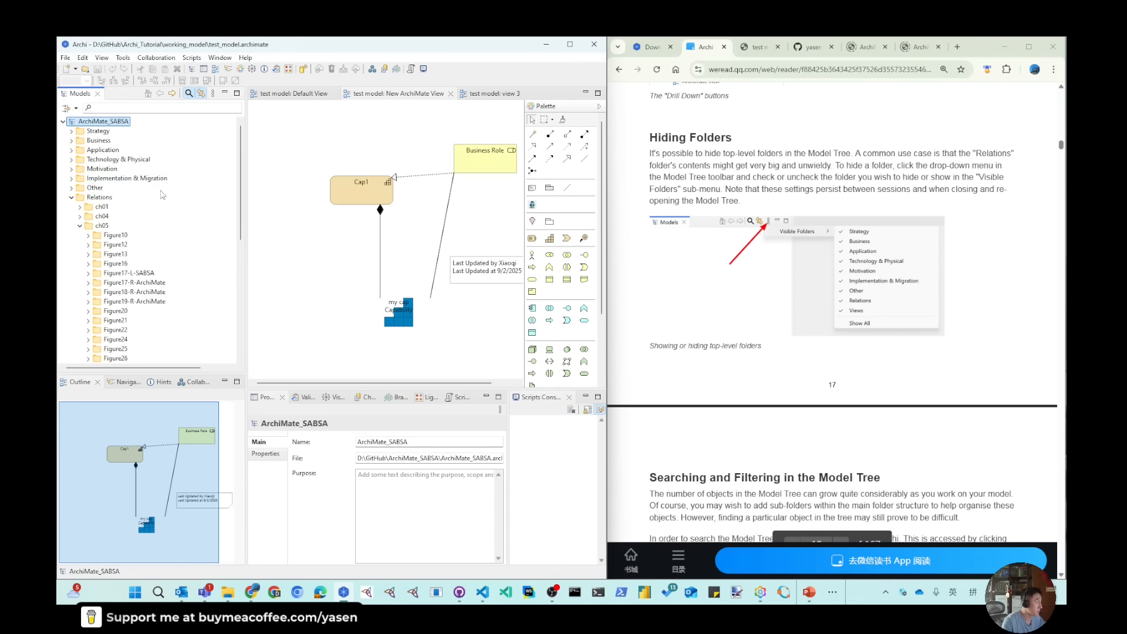
- Close the ArchiMate_SABSA model and expand the test model in the model tree
right_click(105, 122)
left_click(138, 132)
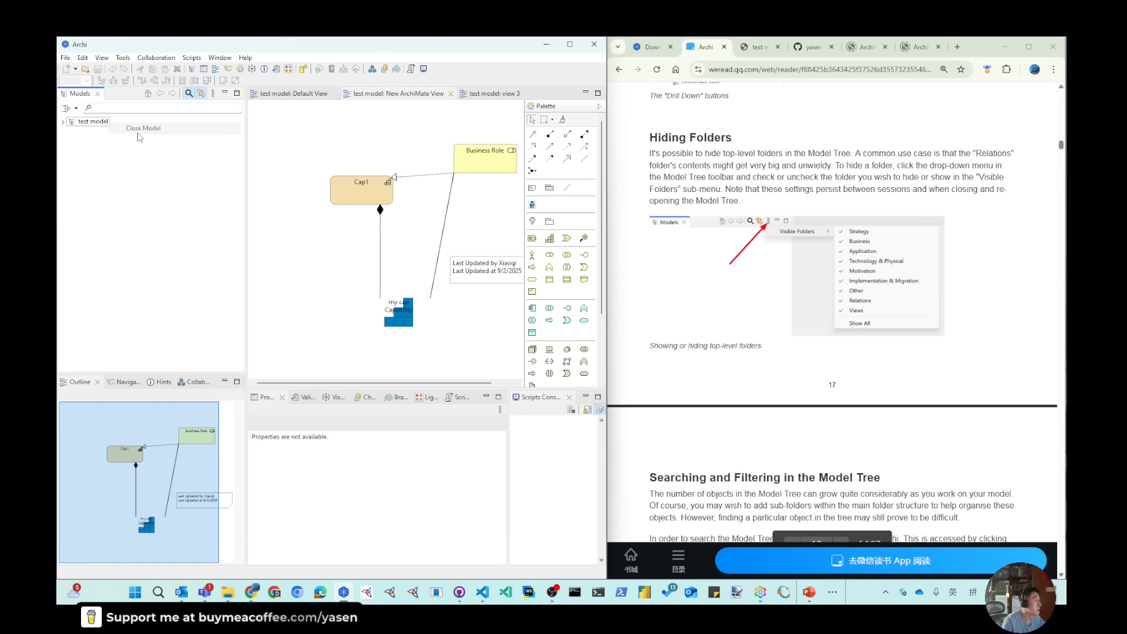
left_click(63, 122)
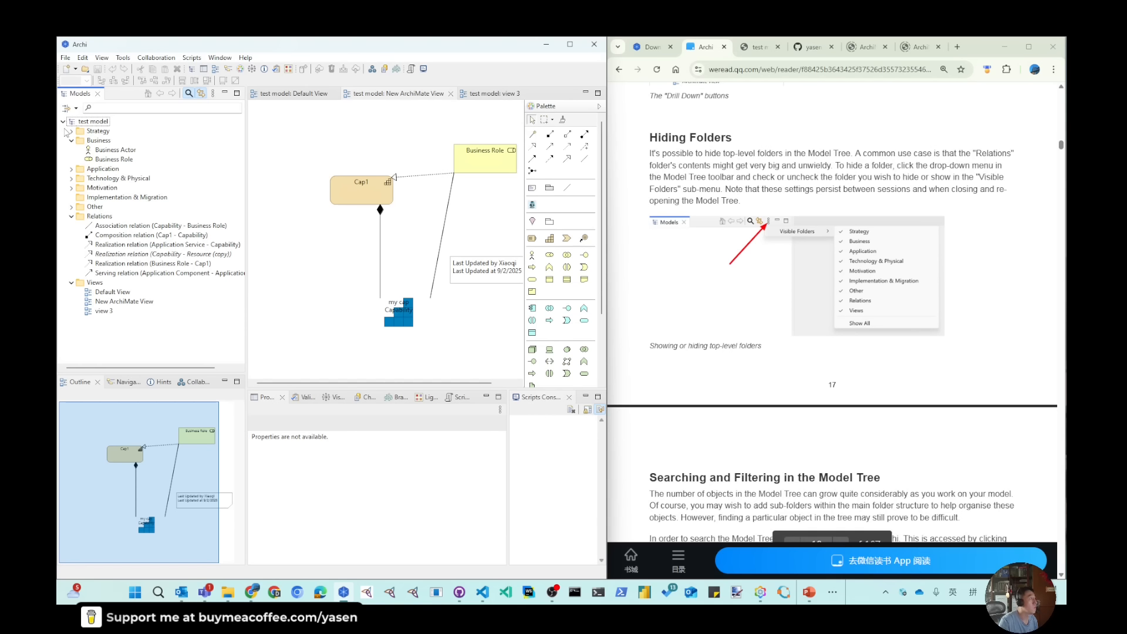
- Select the Business Role - Cap1 realization relation in the view and hide the Relations folder from the model tree
left_click(201, 94)
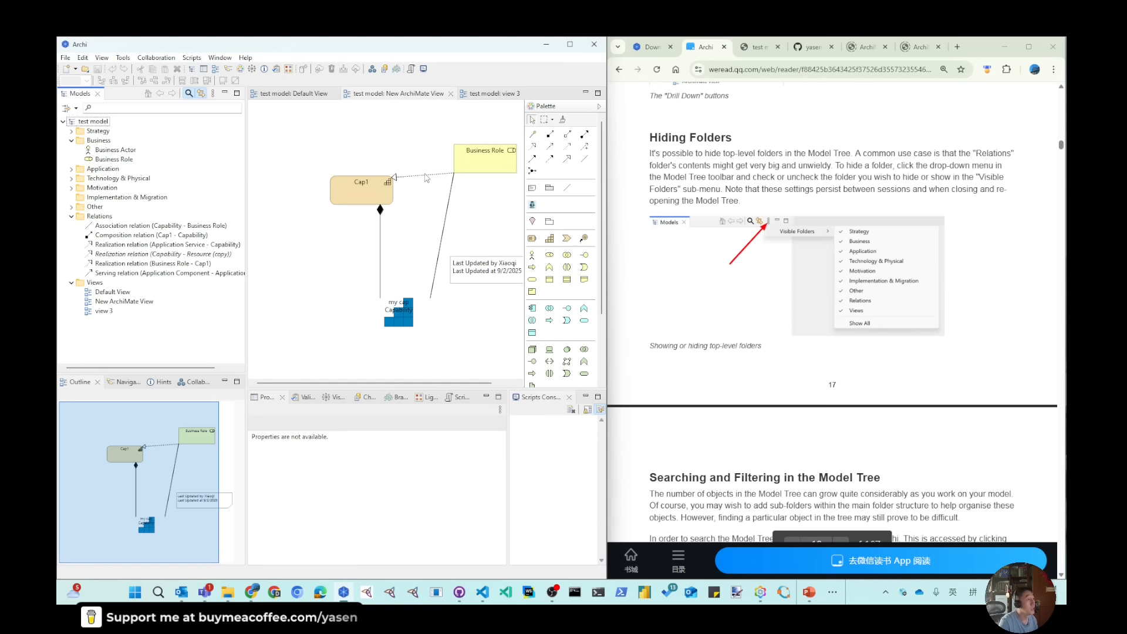
left_click(425, 176)
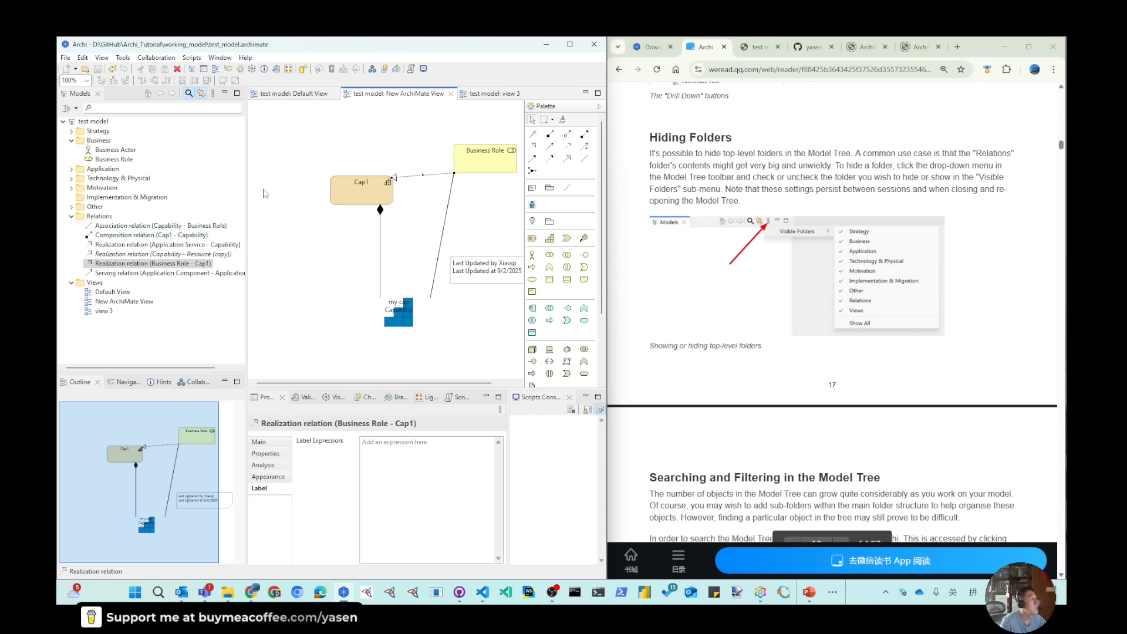
left_click(213, 95)
mouse_move(276, 107)
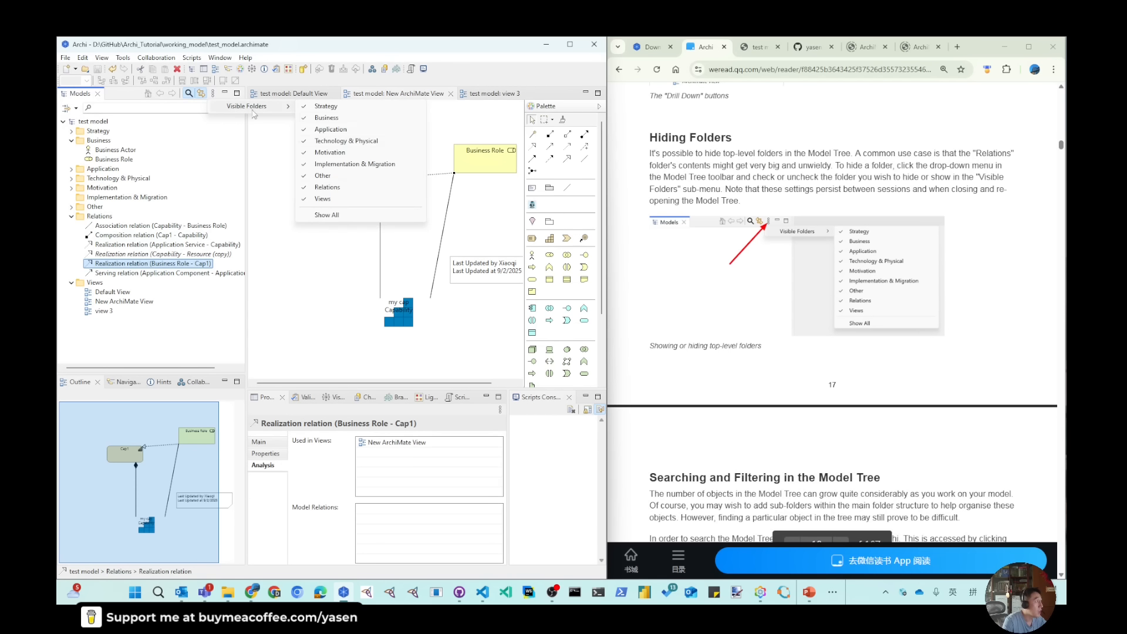
left_click(324, 188)
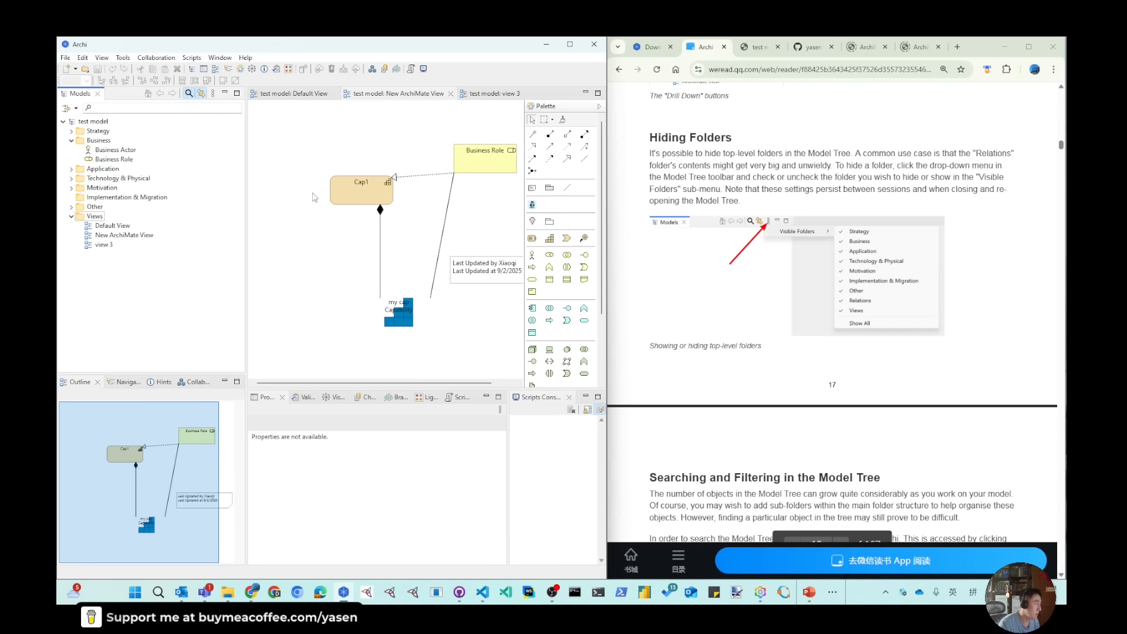
- Hide the Strategy folder from the model tree and show it again
left_click(213, 93)
mouse_move(276, 106)
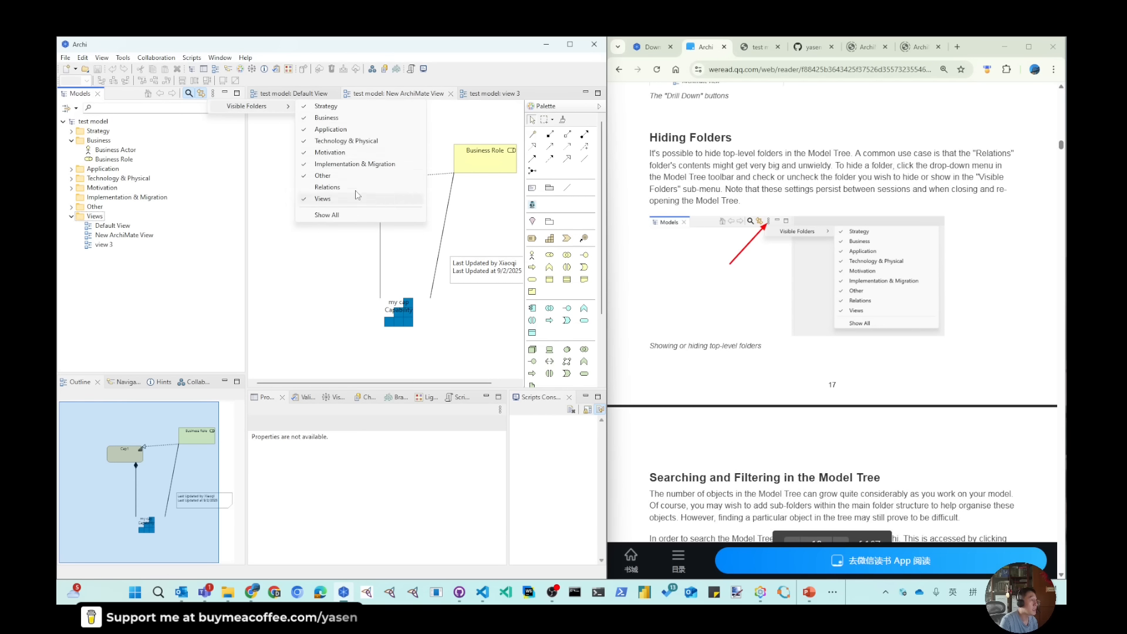
left_click(327, 107)
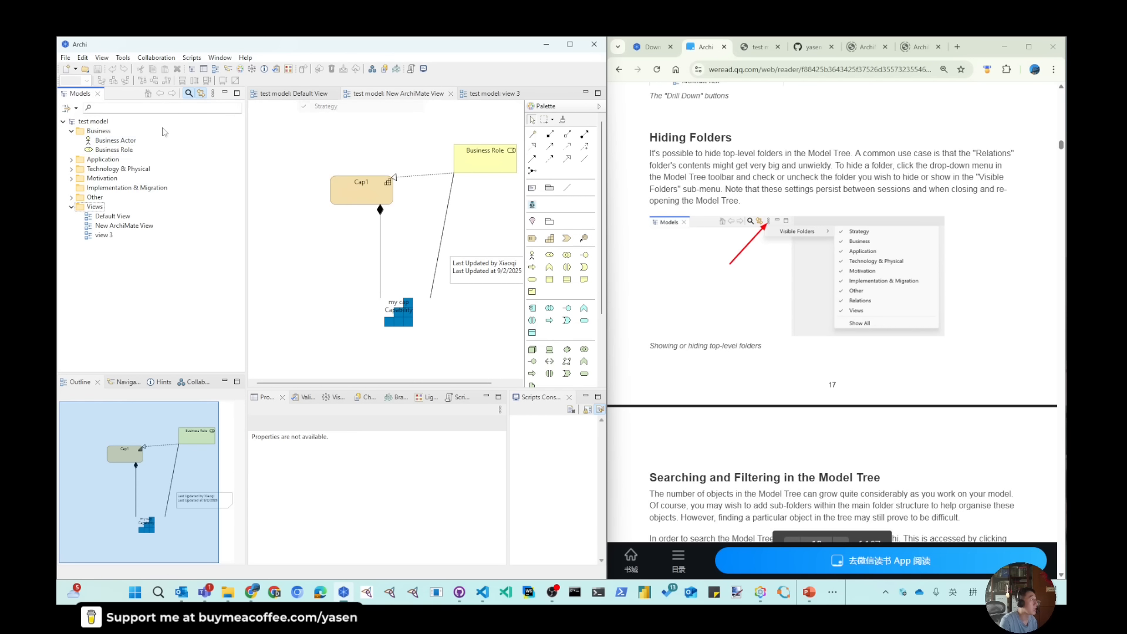
left_click(213, 93)
mouse_move(275, 106)
left_click(326, 106)
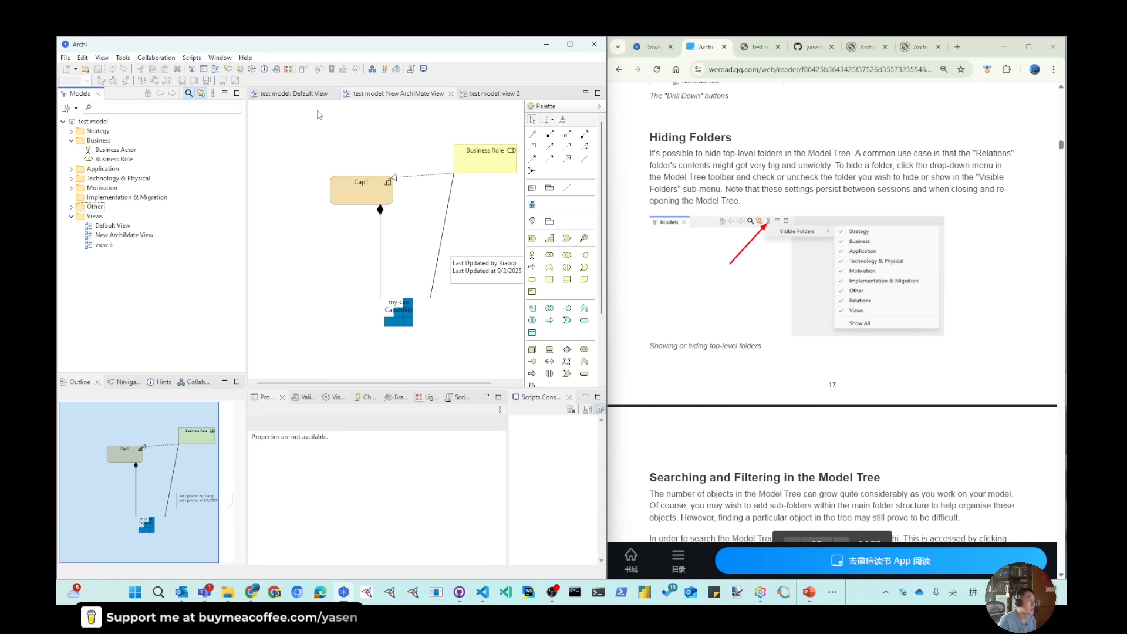
- Move Cap1 level with Business Role in New ArchiMate View and check which views use their realization relation
left_click(432, 176)
left_click_drag(380, 192, 349, 160)
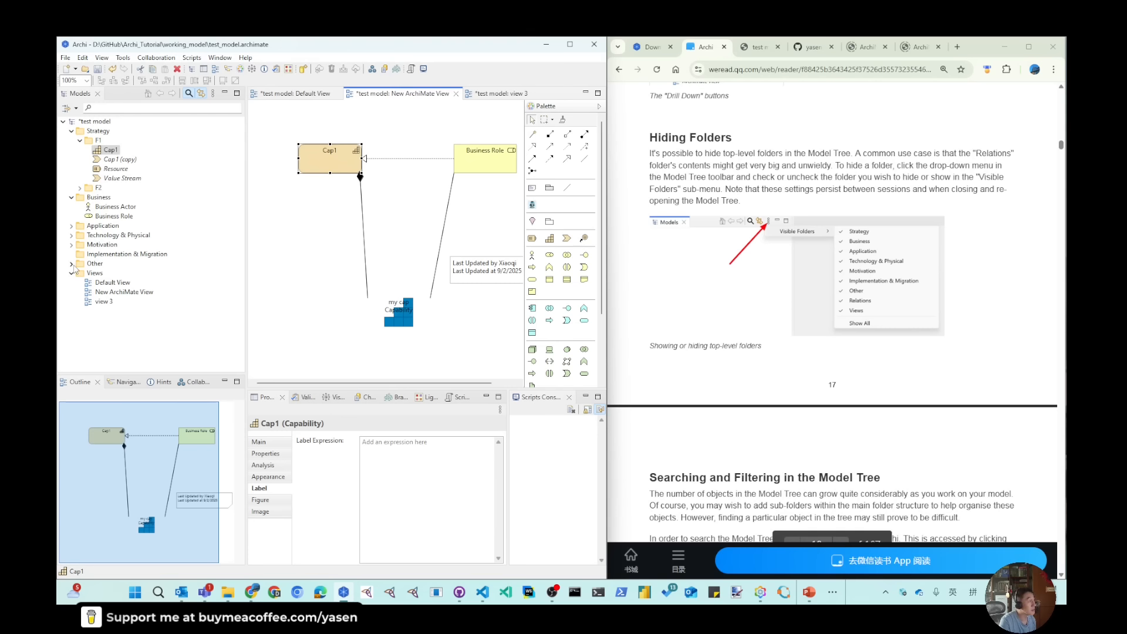
left_click(414, 159)
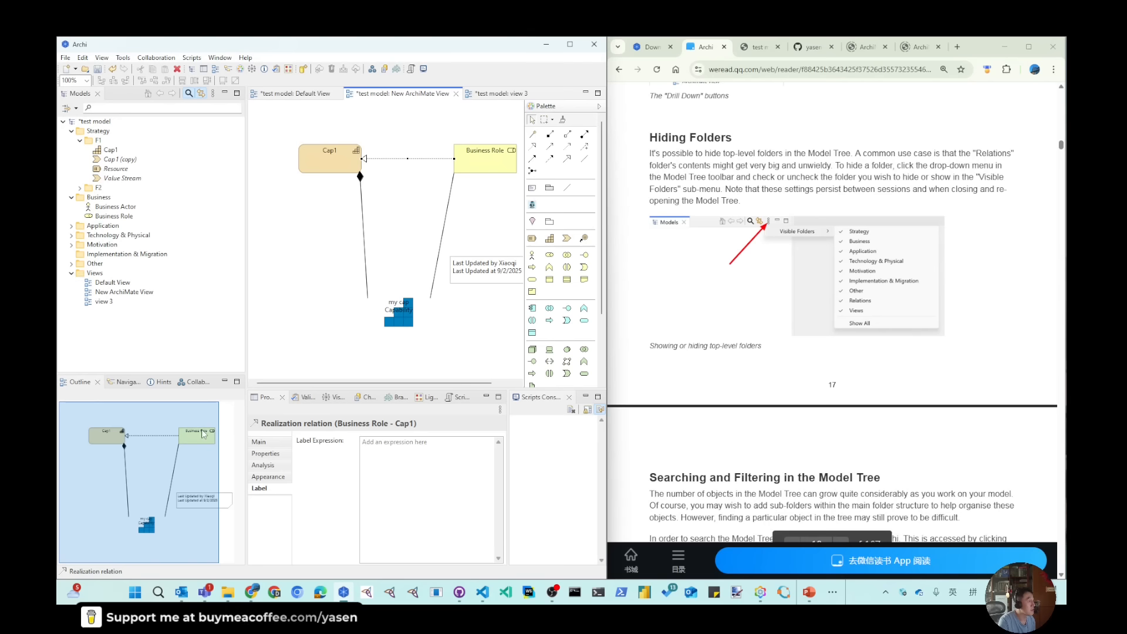
left_click(267, 465)
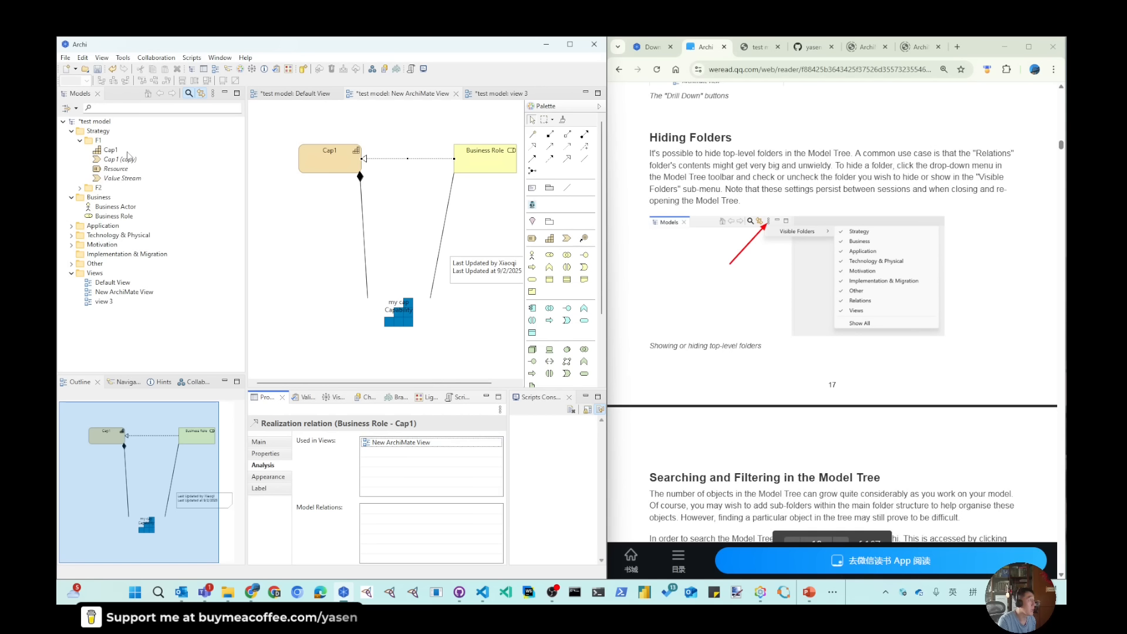
- Open Default View and examine which views and model relations involve its Cap1 capability
double_click(128, 283)
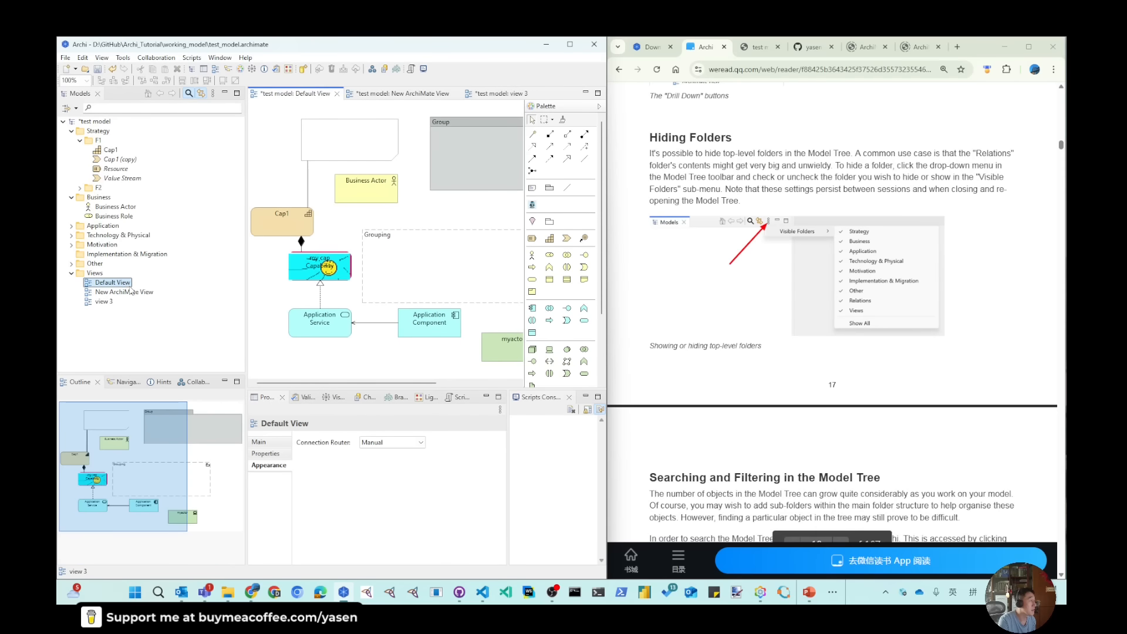
left_click(285, 227)
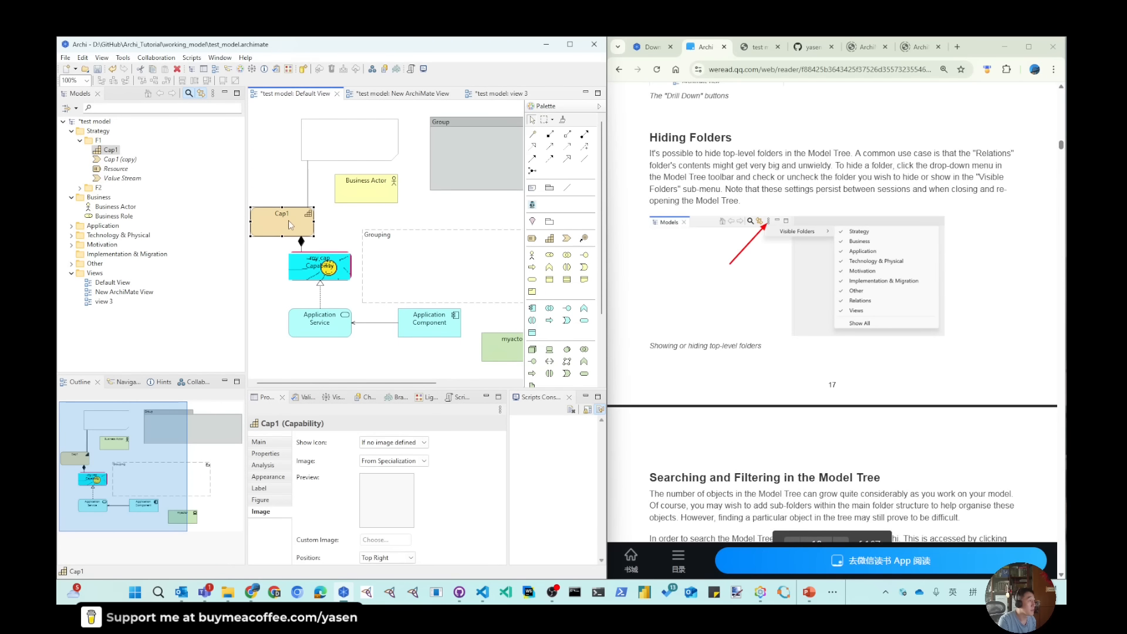
left_click(264, 465)
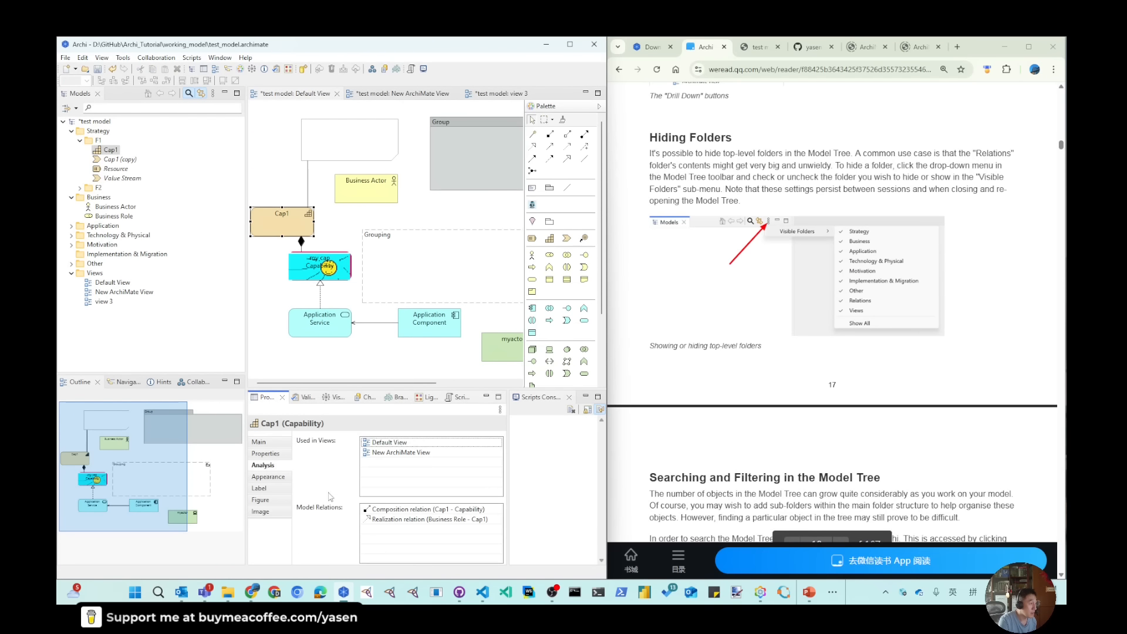
- Add Business Role with its realization relation to Default View, placing it below Cap1, and narrow the model tree
left_click_drag(385, 514, 382, 238)
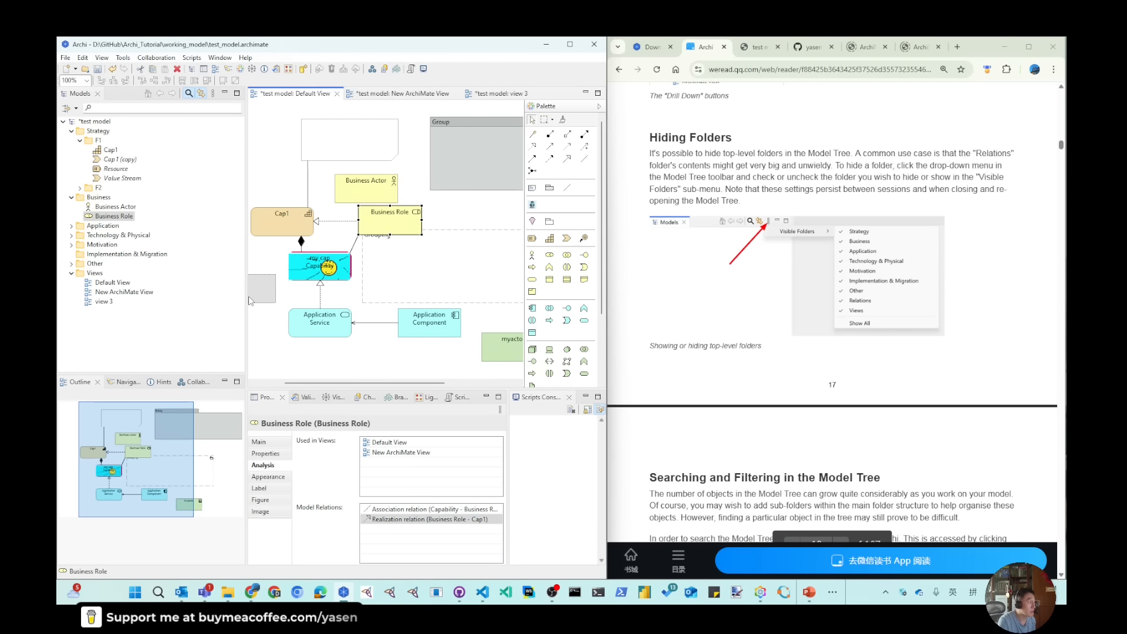
left_click_drag(246, 319, 161, 320)
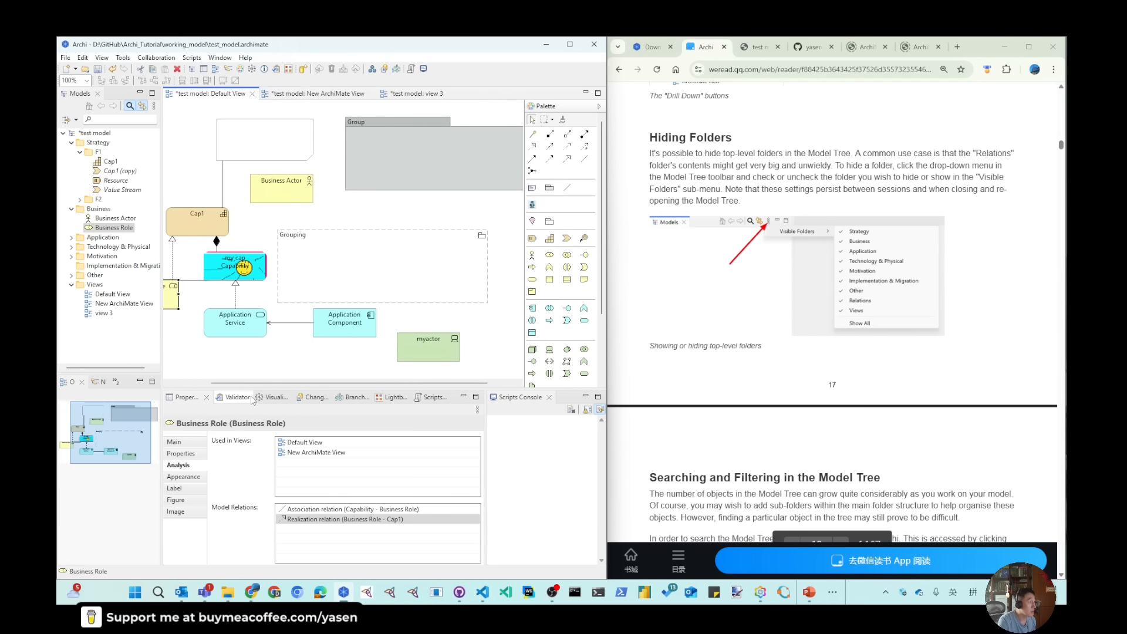
left_click_drag(238, 387, 198, 388)
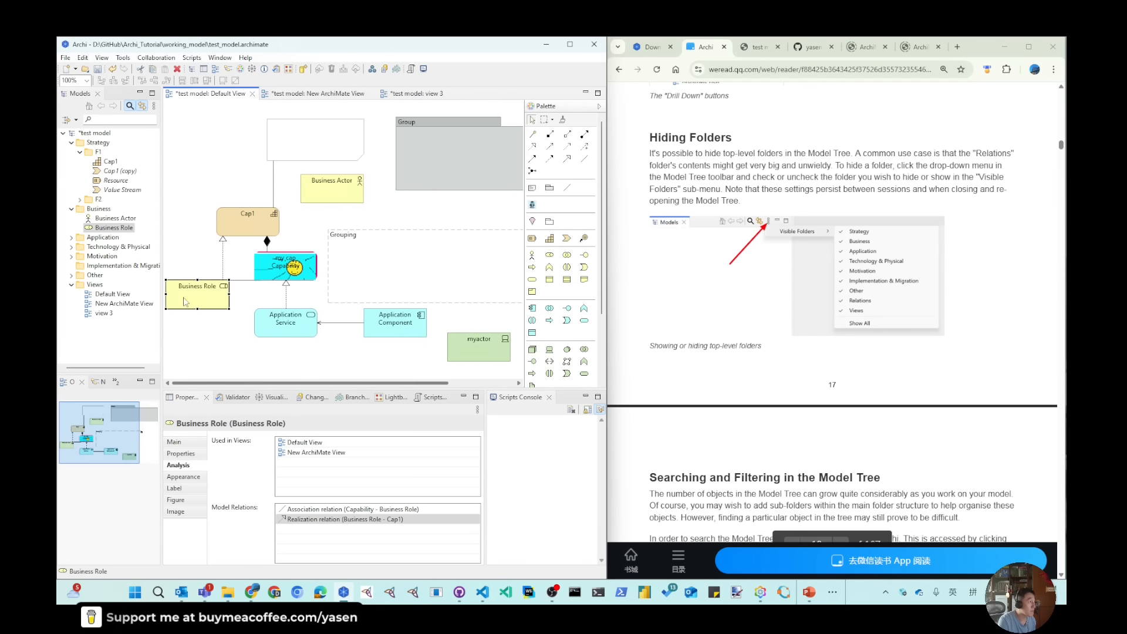
- Check the usage and main properties of the Business Role - Cap1 realization relation in Default View and widen the model tree
left_click(224, 244)
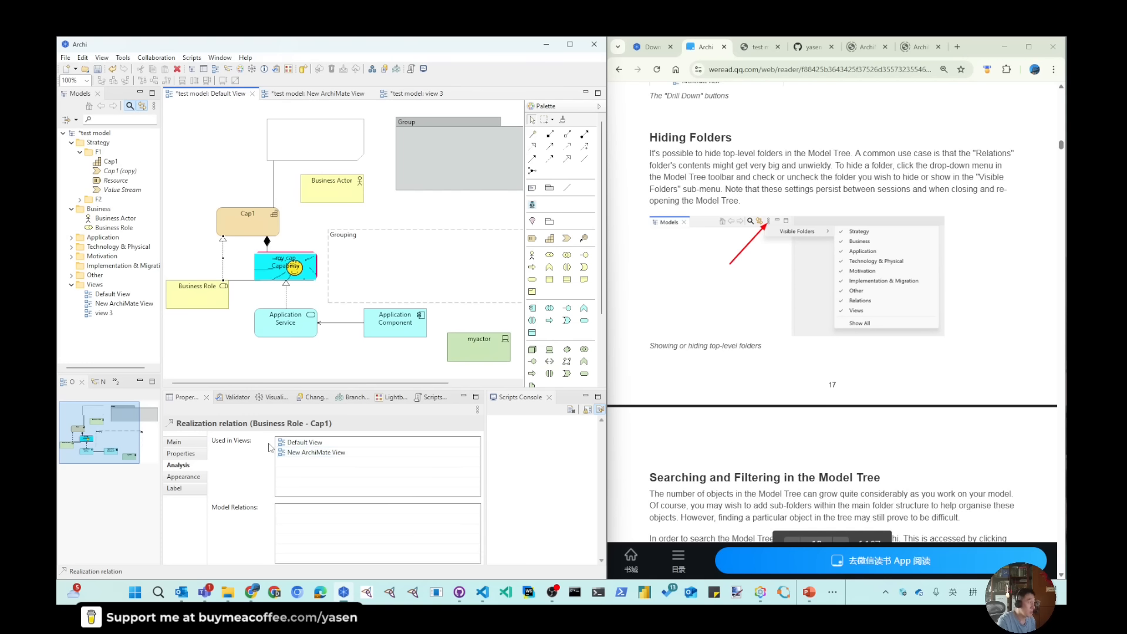
left_click(196, 445)
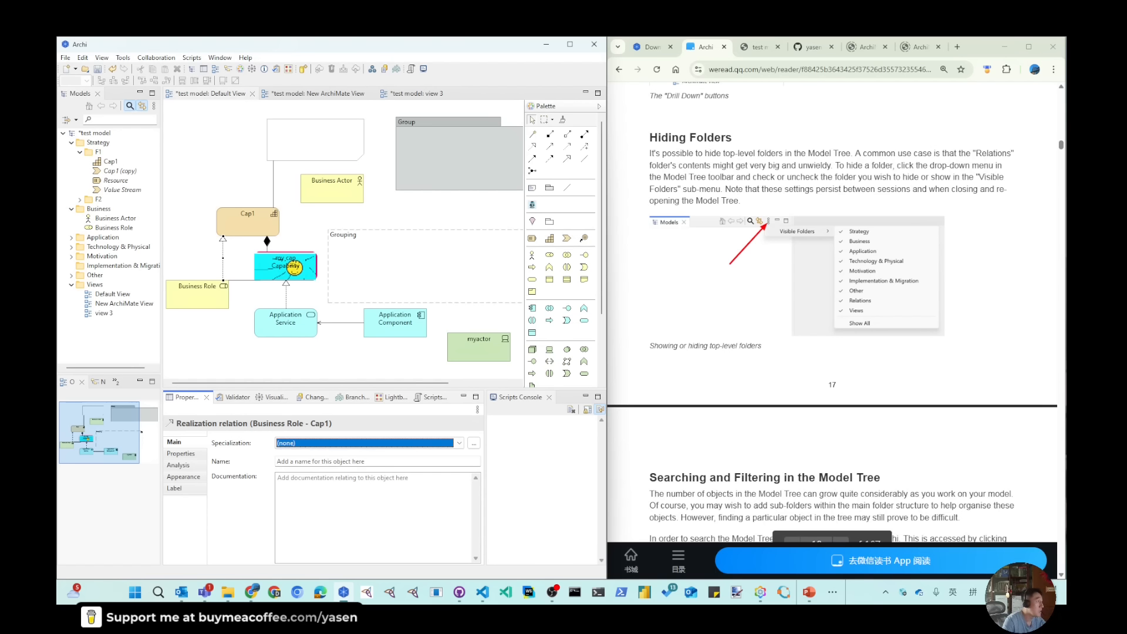
left_click_drag(161, 282, 201, 273)
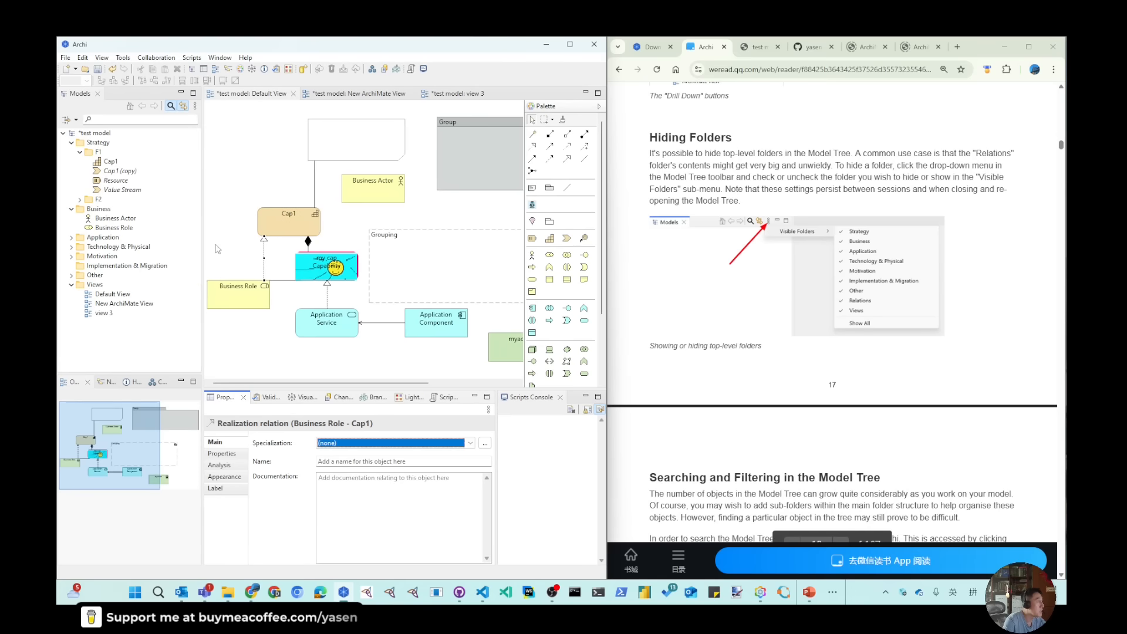
- Show the Relations folder in the model tree, expand it and select the Business Role - Cap1 realization relation there
left_click(195, 106)
mouse_move(242, 118)
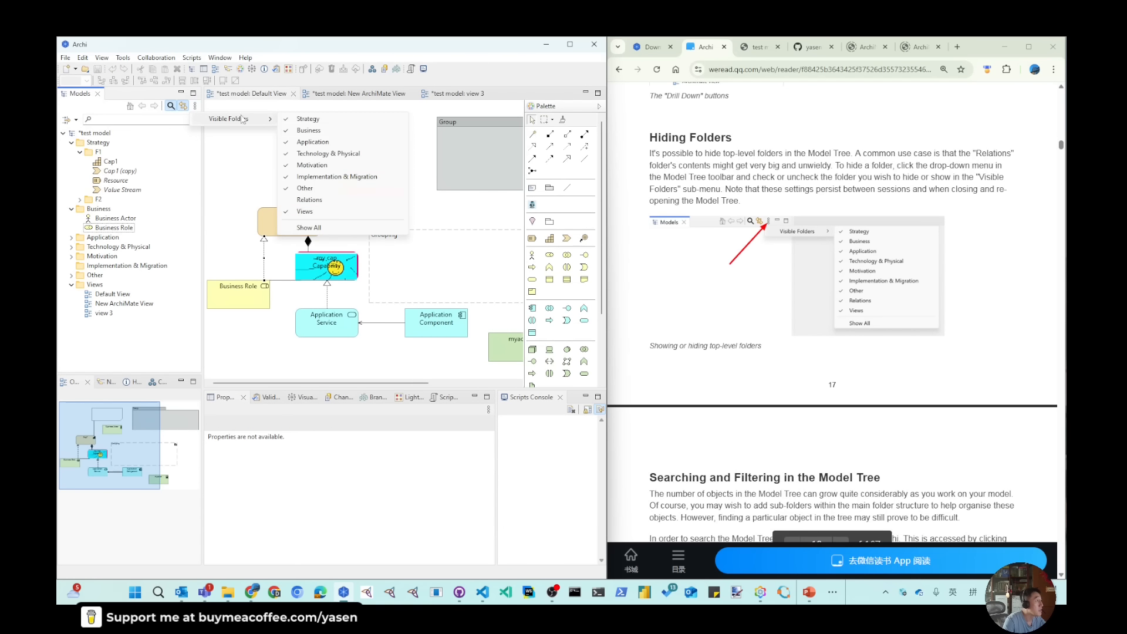
left_click(303, 202)
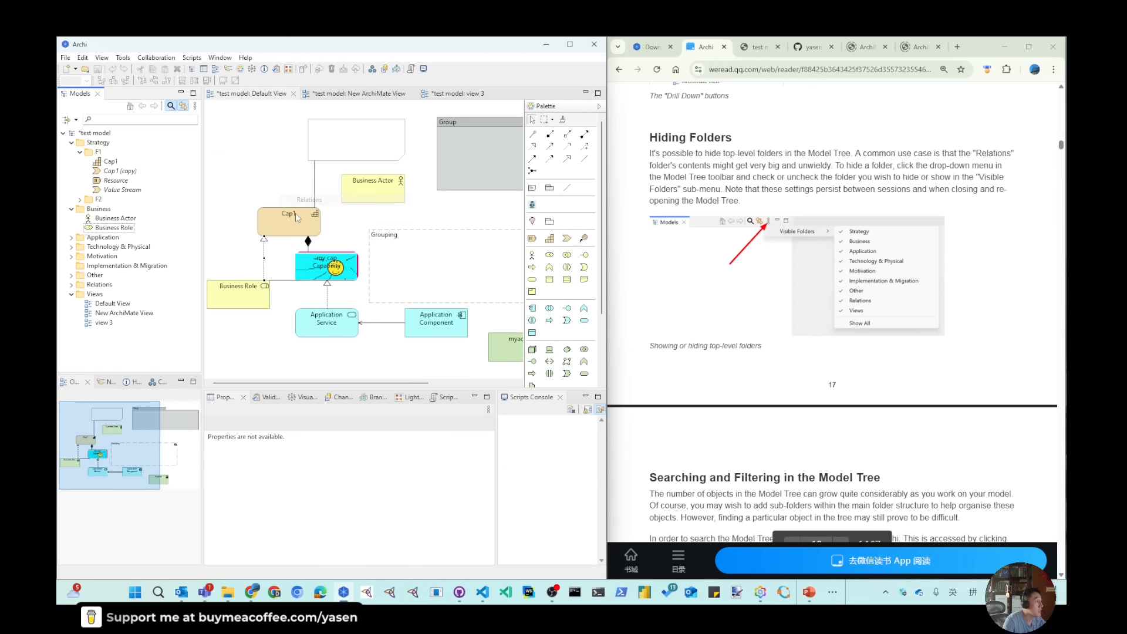
left_click(71, 285)
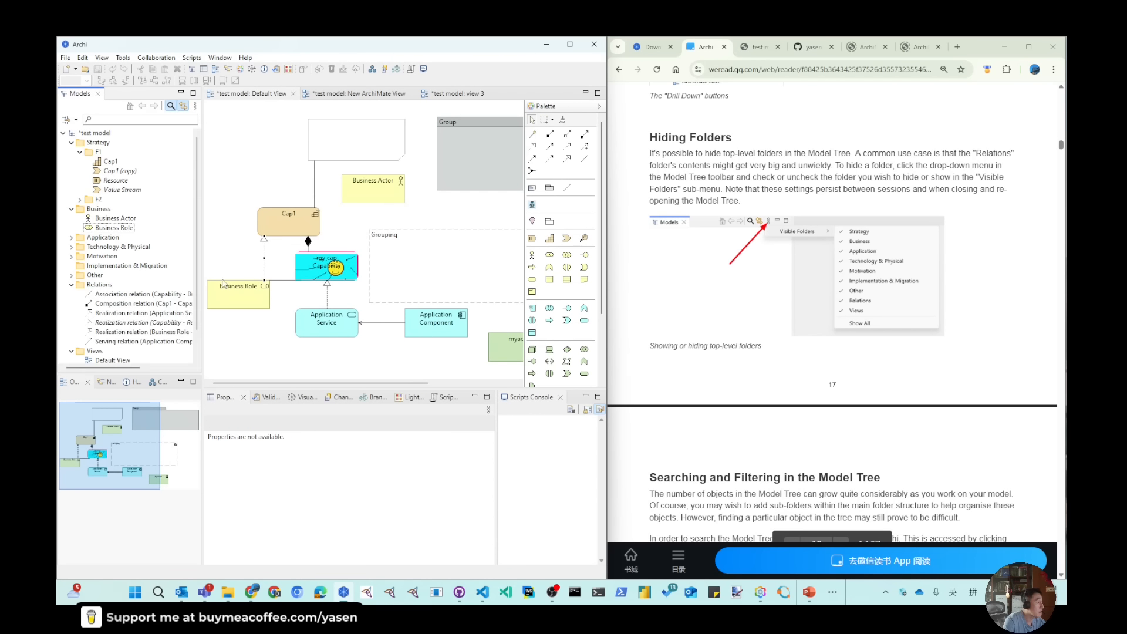
left_click(264, 245)
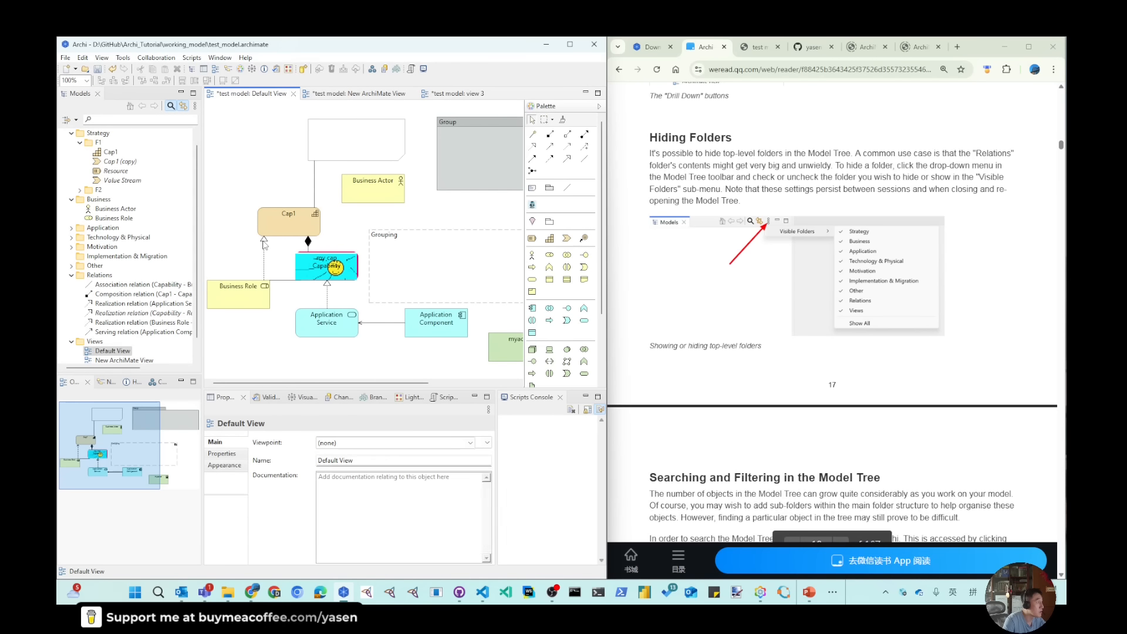
left_click(111, 323)
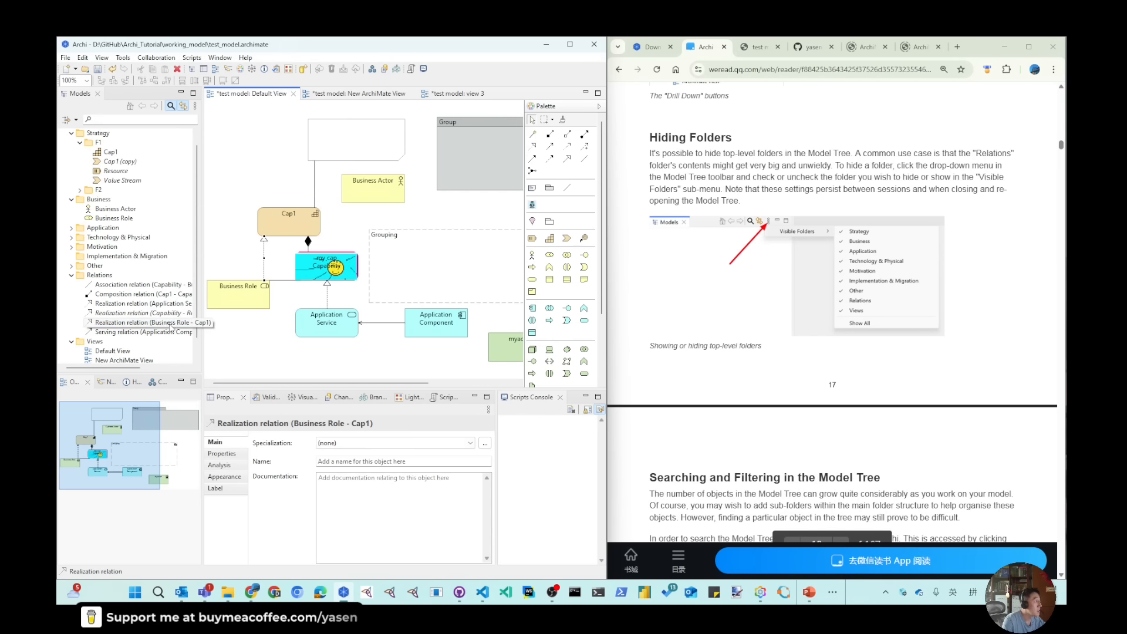
- Hide the Relations folder from the model tree and make it visible again
left_click(195, 105)
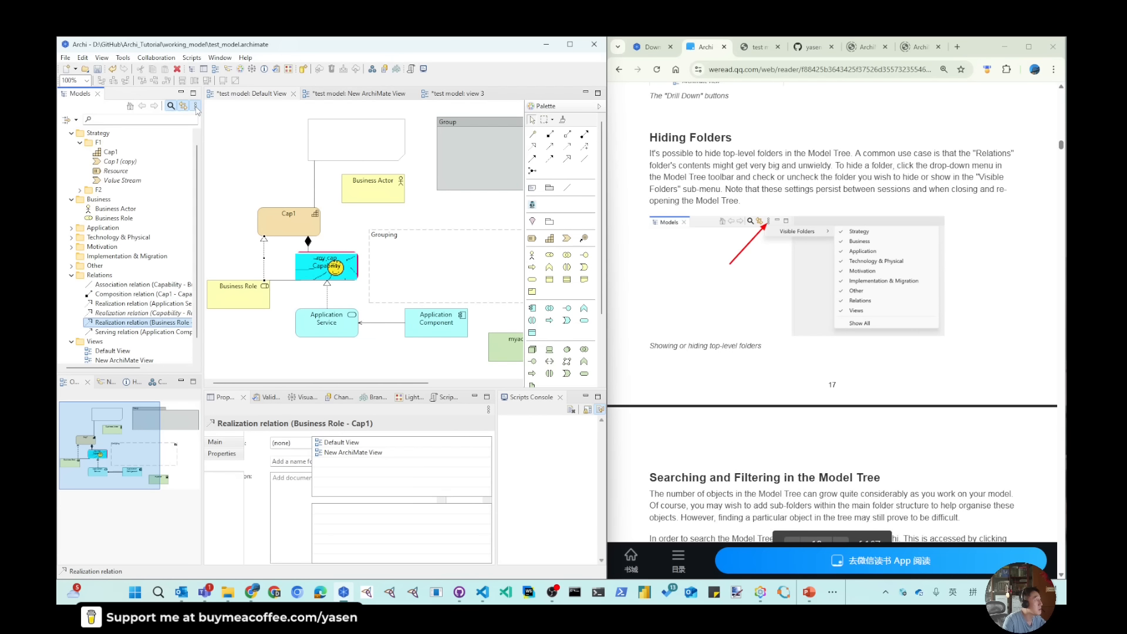
mouse_move(230, 119)
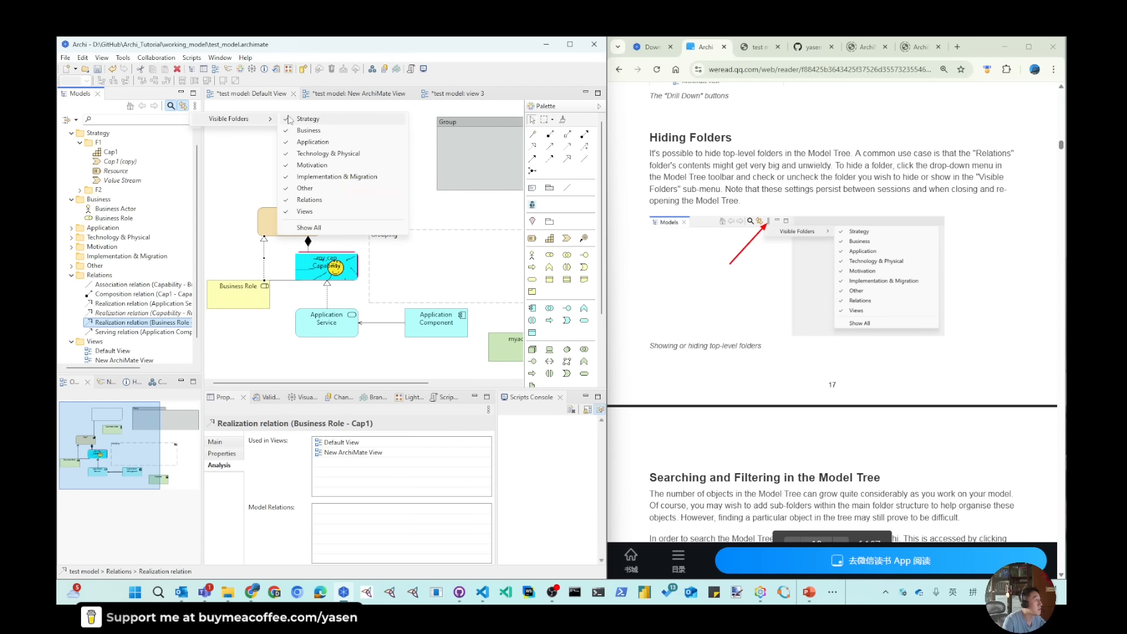
left_click(310, 199)
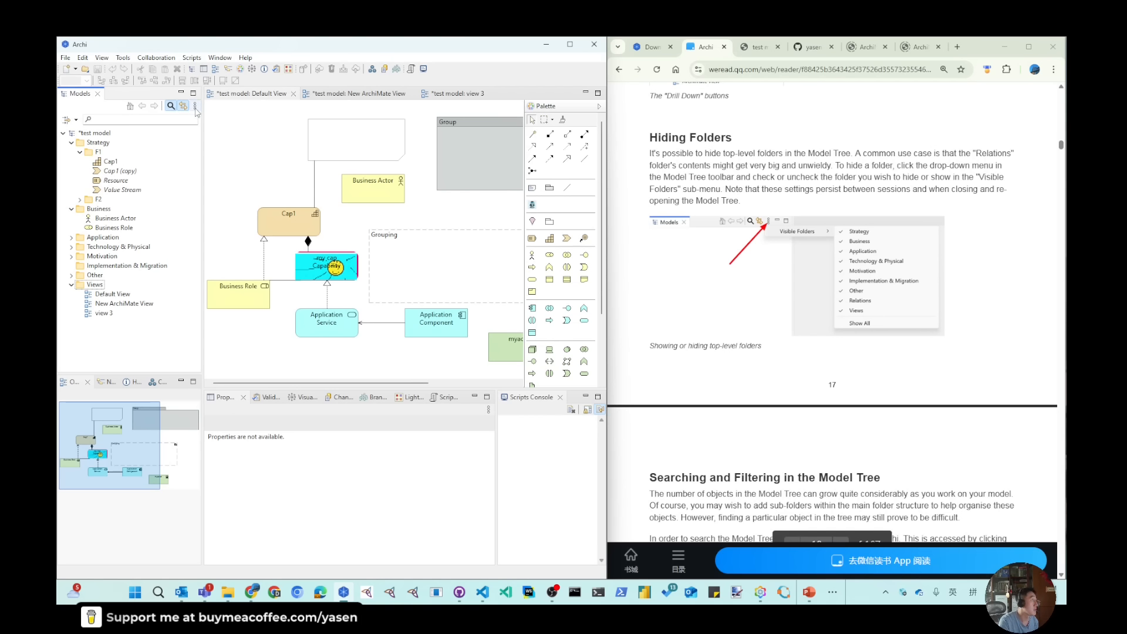
left_click(195, 106)
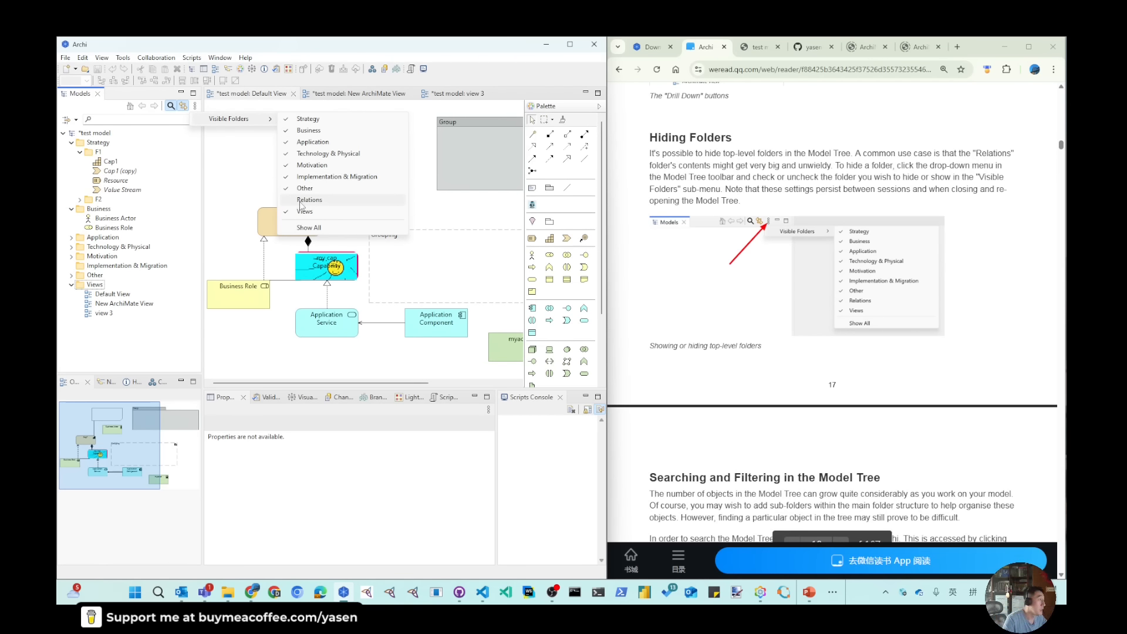
left_click(305, 202)
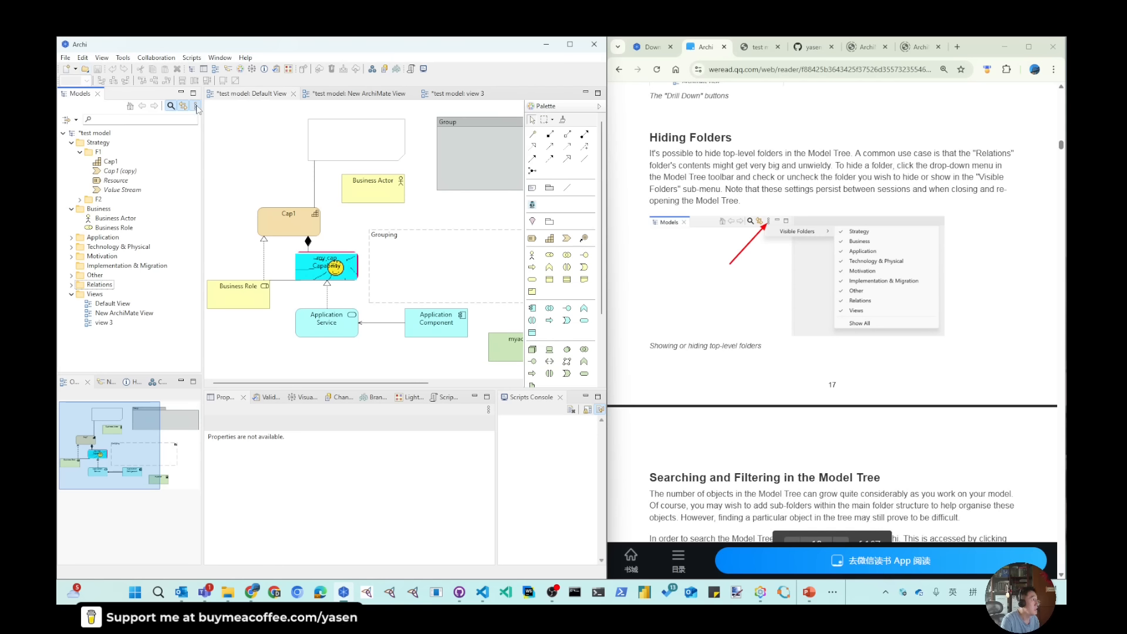
left_click(196, 107)
mouse_move(258, 119)
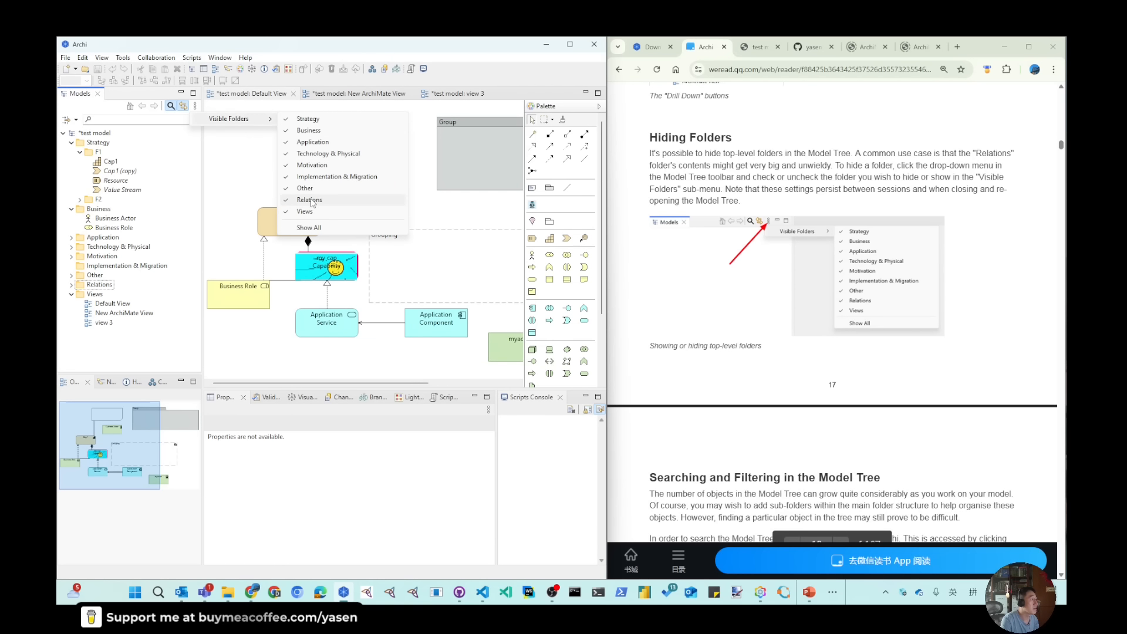
- Select the Strategy folder in the model tree and save the test model
left_click(82, 138)
left_click(97, 143)
left_click(97, 69)
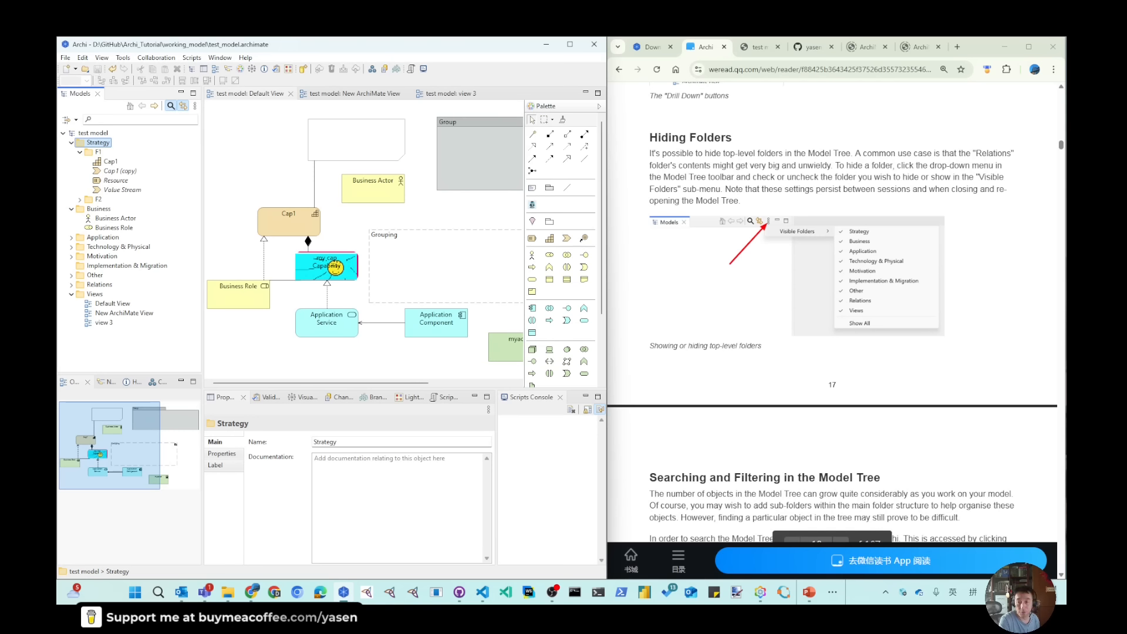
key("alt+Tab")
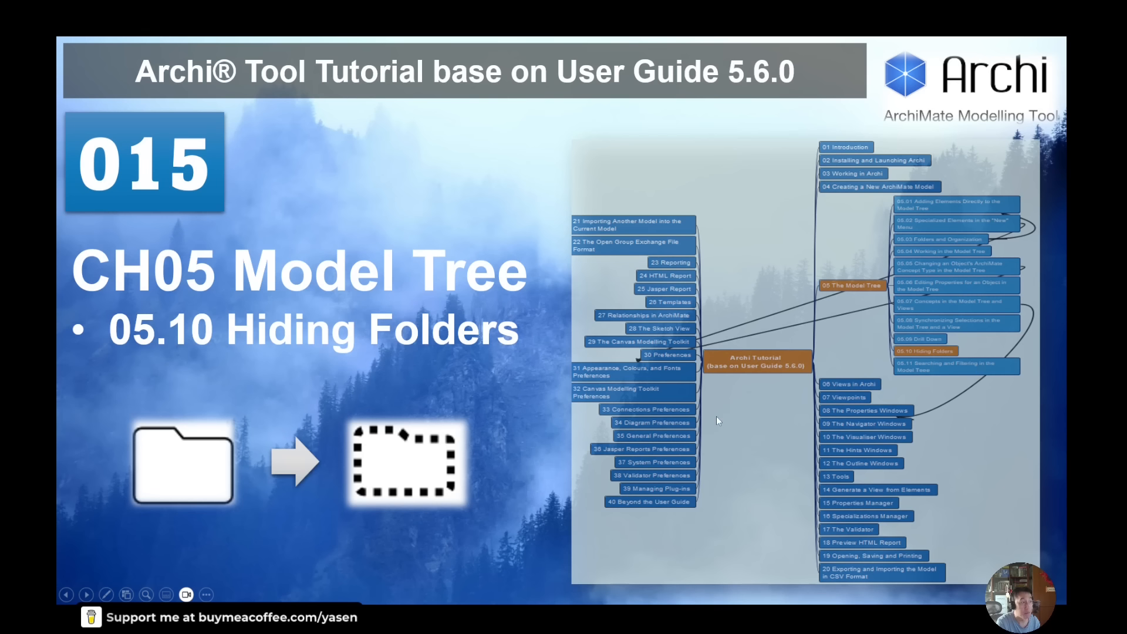
left_click(738, 415)
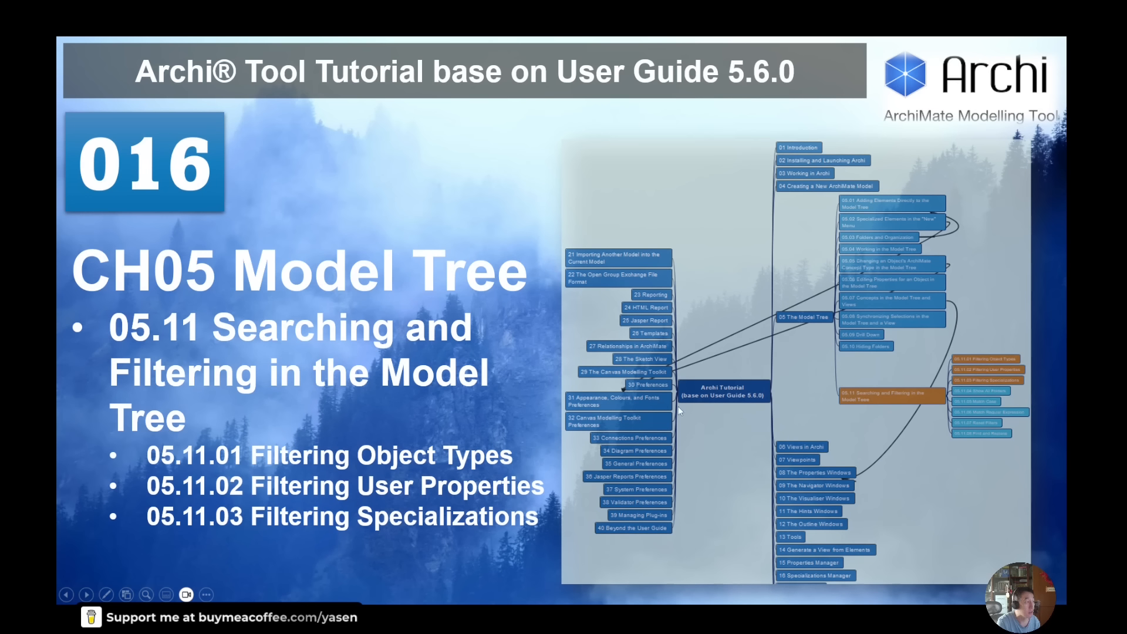